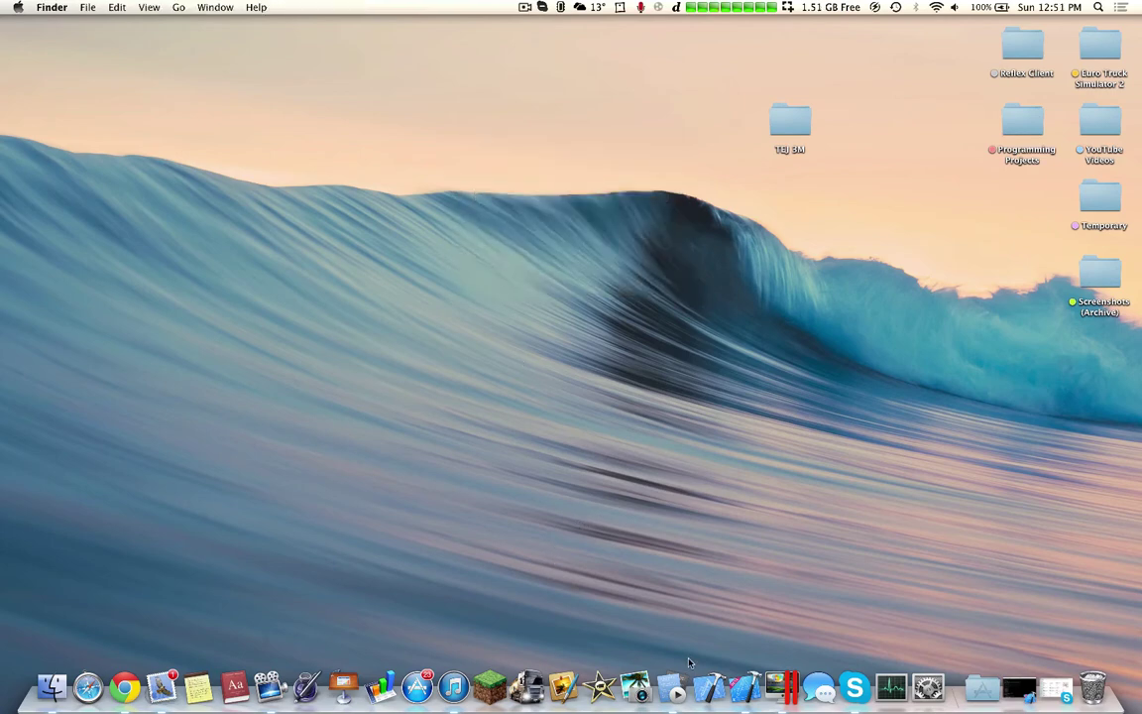
Launch Project Planner from Launchpad by searching for 'proj'
key(F4)
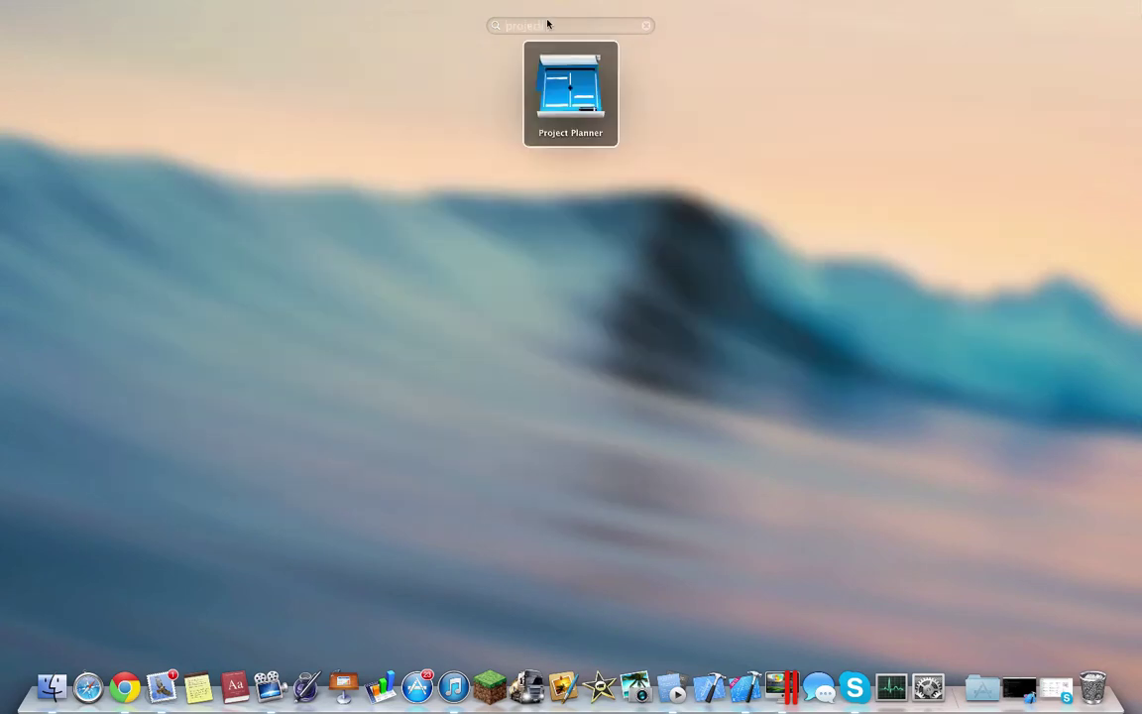
key(Return)
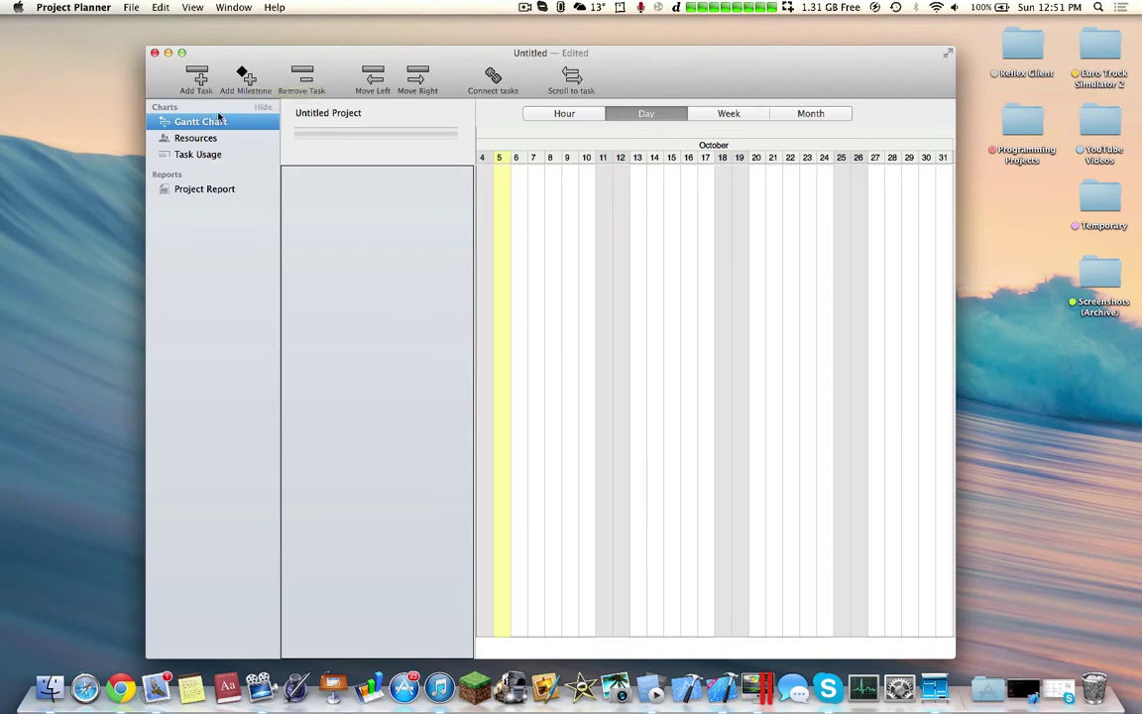
Name the project 'YouTube Video' and fill in the project leader and client
double_click(319, 111)
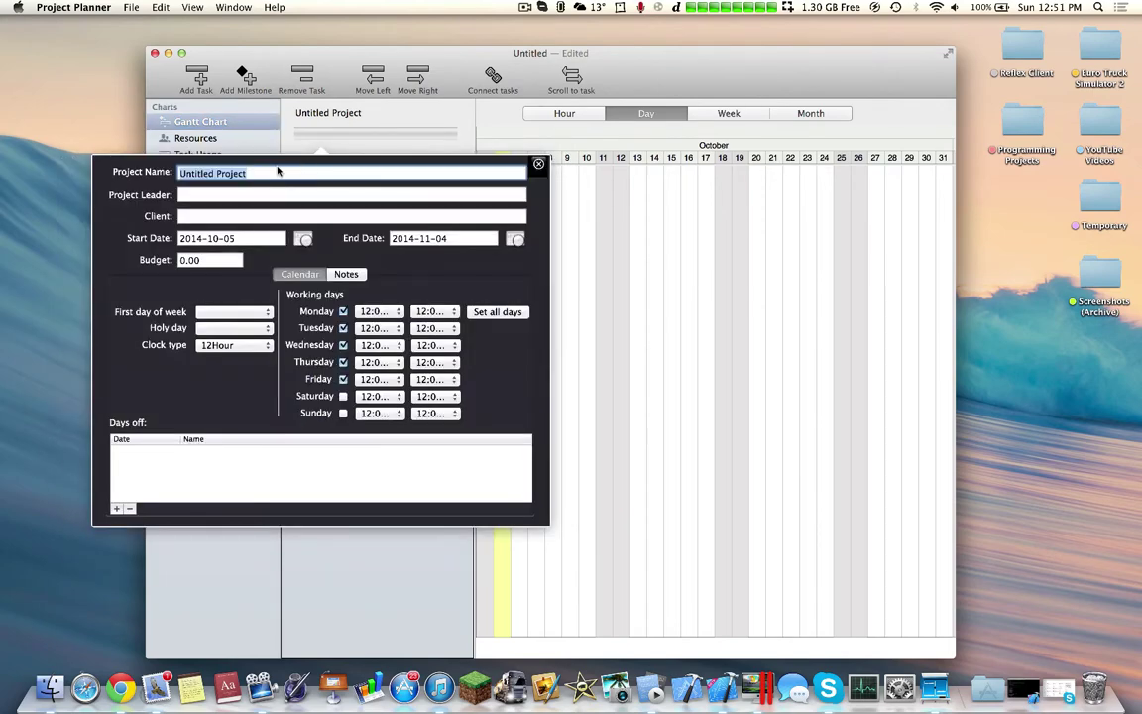
text(YouTube Video)
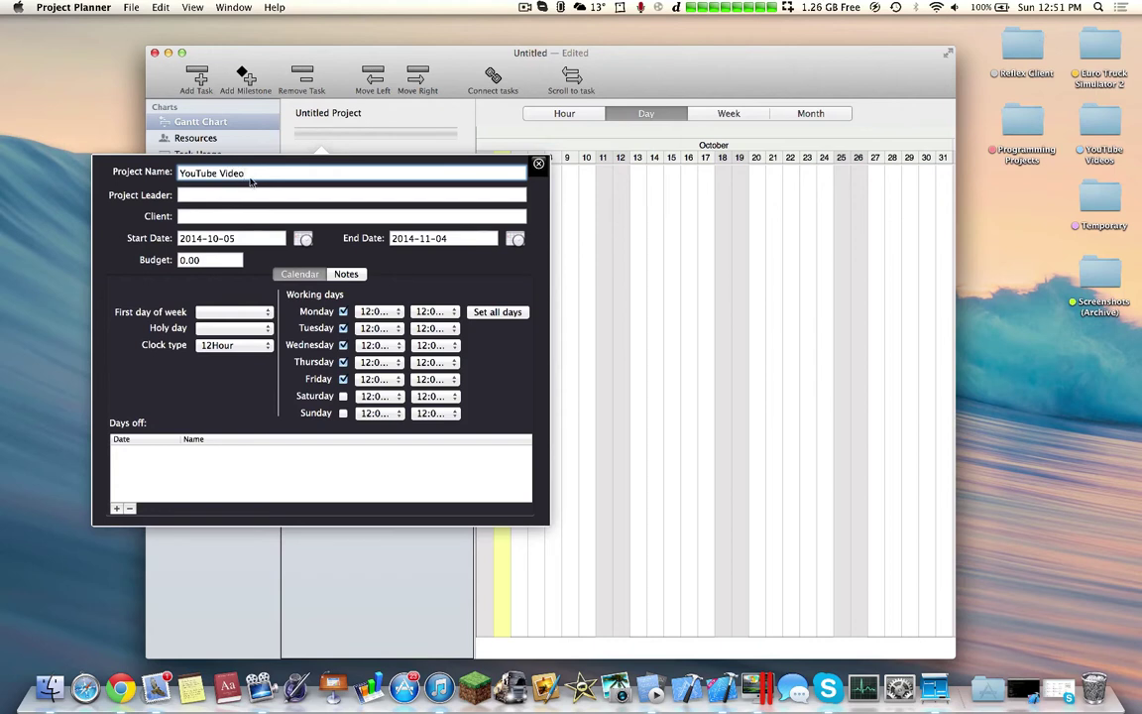
key(Tab)
text(Ho)
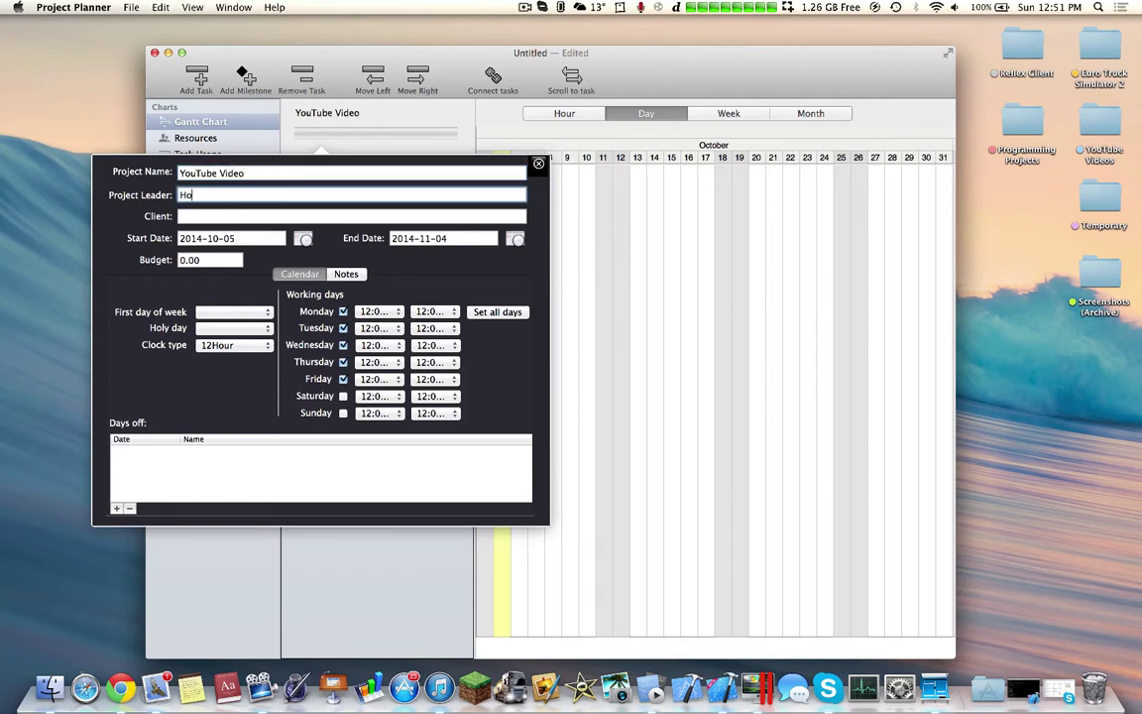
key(Tab)
text(Bo)
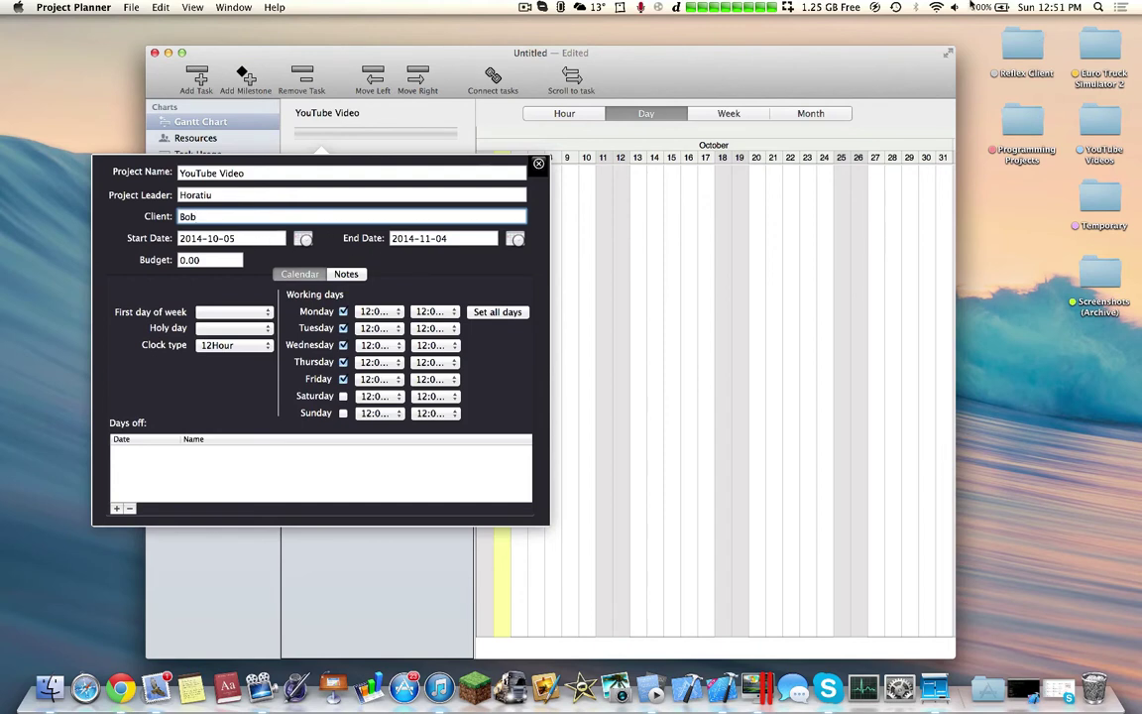
click(1032, 7)
click(1021, 9)
Set the project end date to 2014-11-05 and the budget to 100.00
click(458, 238)
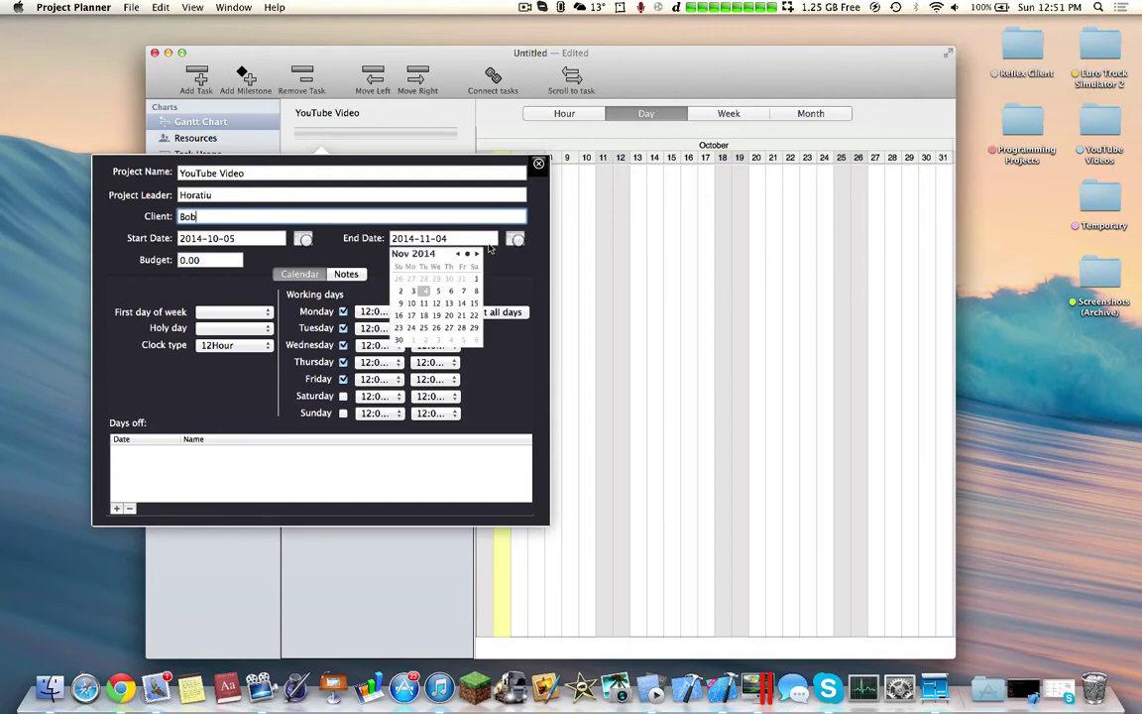
click(437, 291)
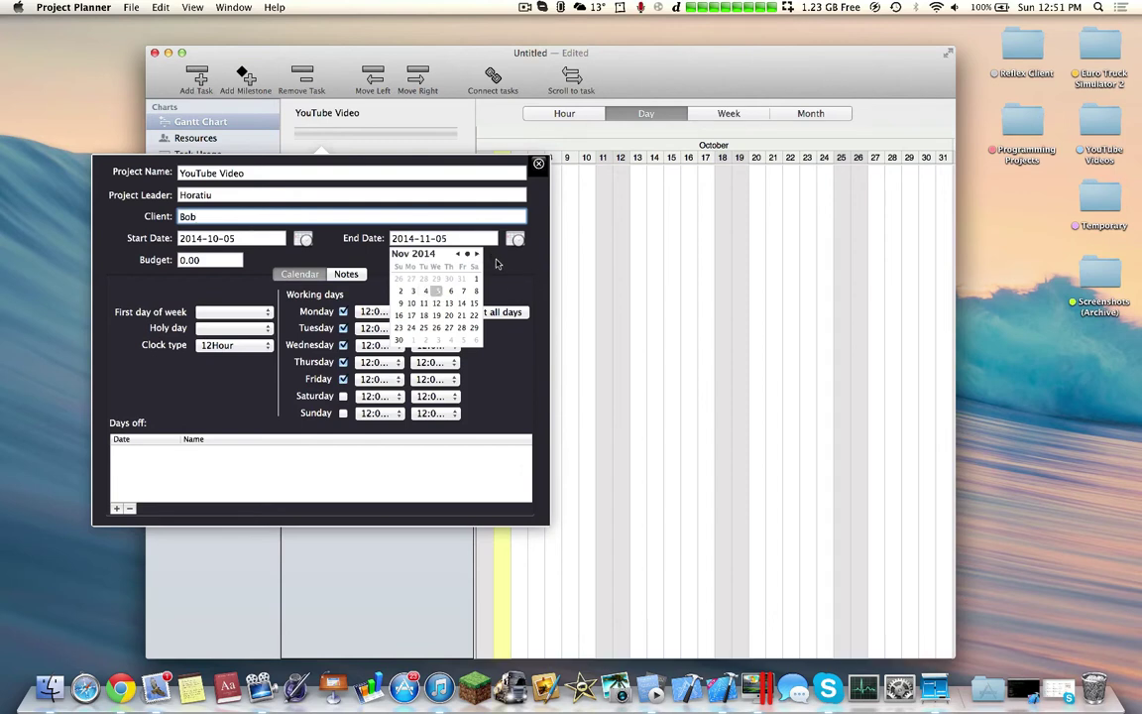
click(222, 261)
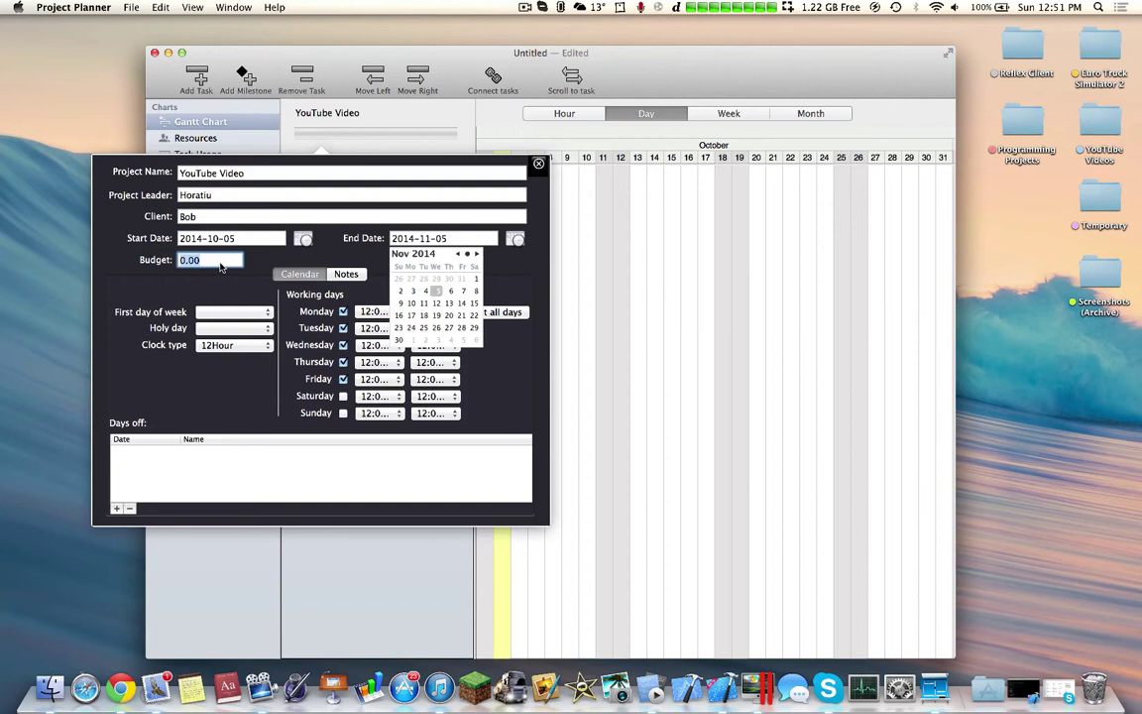
text(10)
click(540, 169)
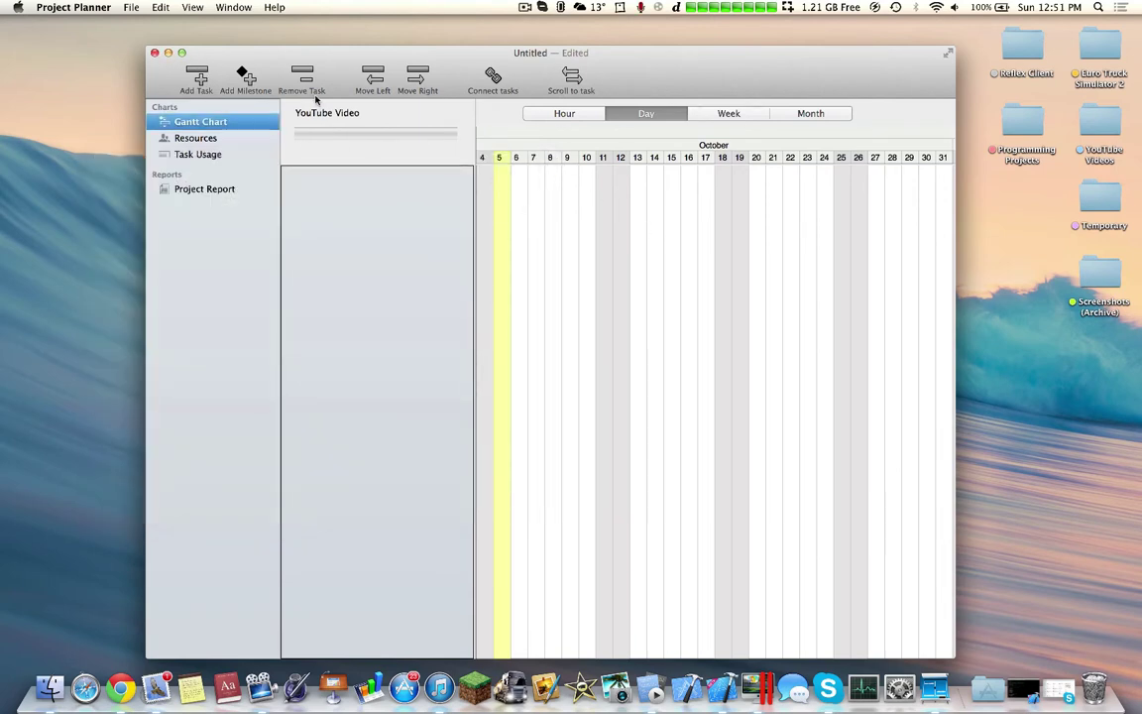
Add a new task named 'Purchase Camera Equipment'
click(197, 78)
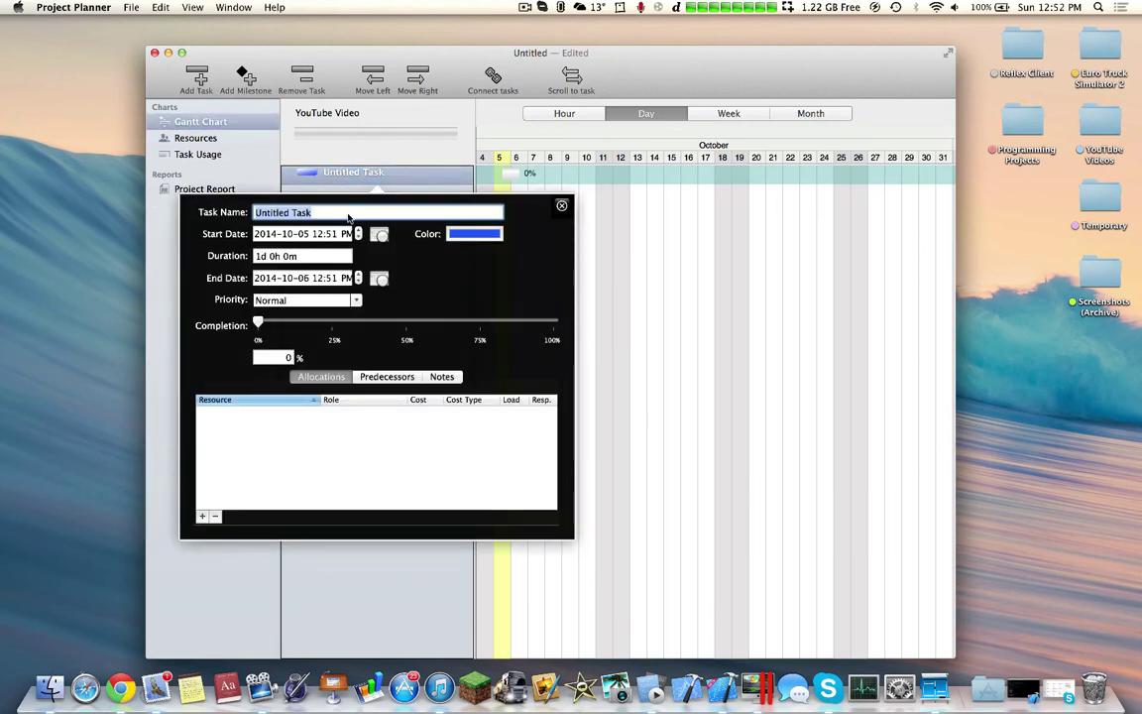
text(Purchase Camera Equipment)
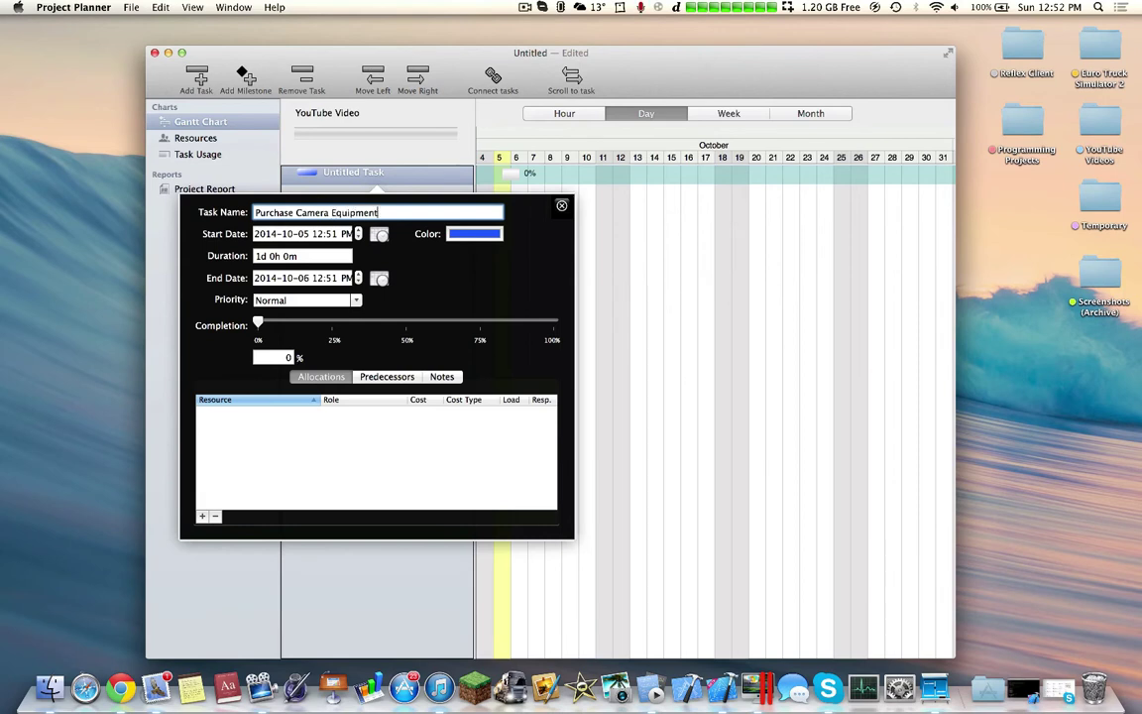
key(Tab)
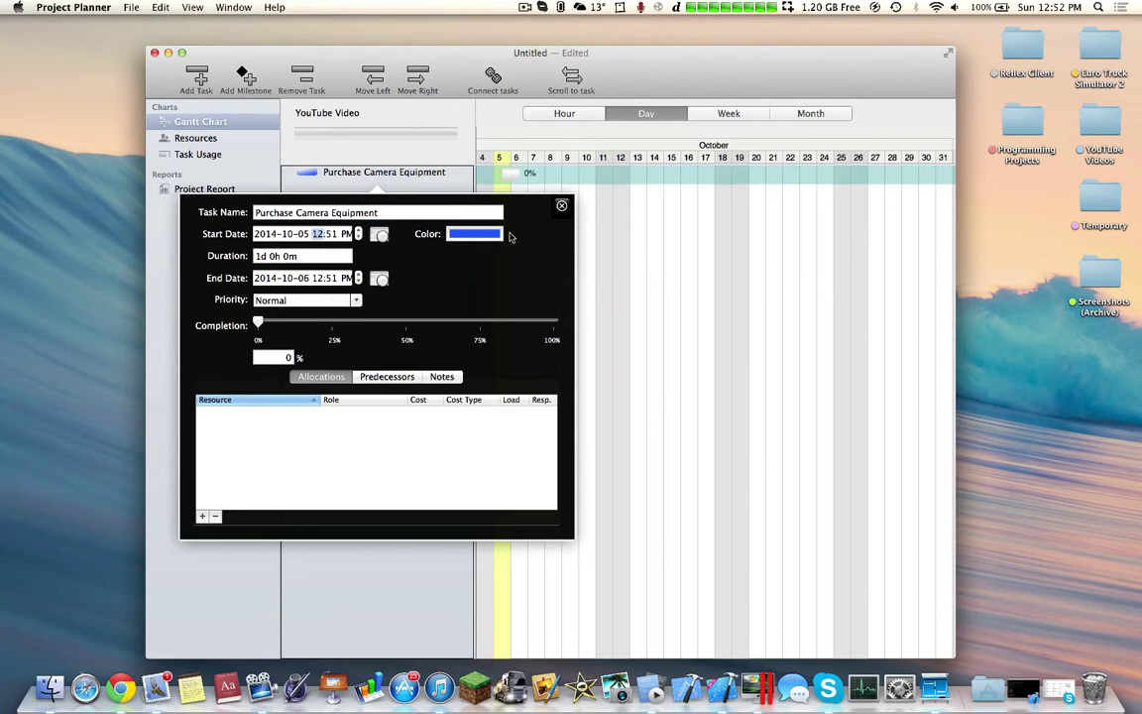
click(508, 184)
double_click(519, 174)
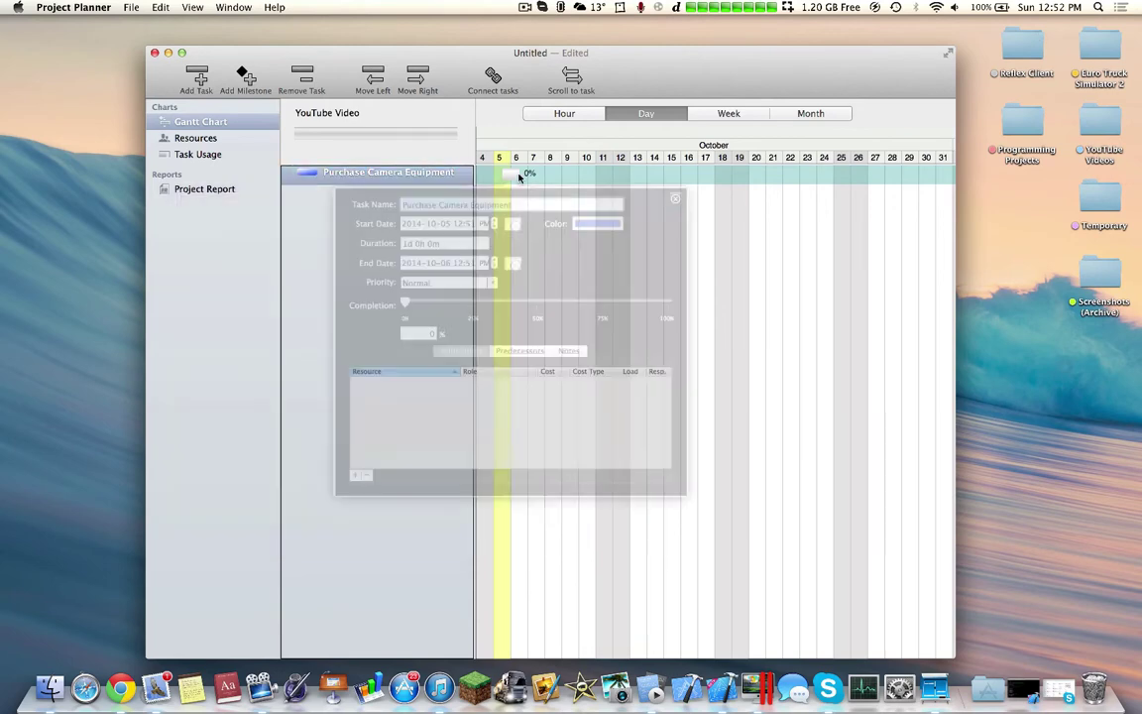
Set the camera task's end date to 2014-10-11 and its completion to 14%
click(491, 269)
click(491, 270)
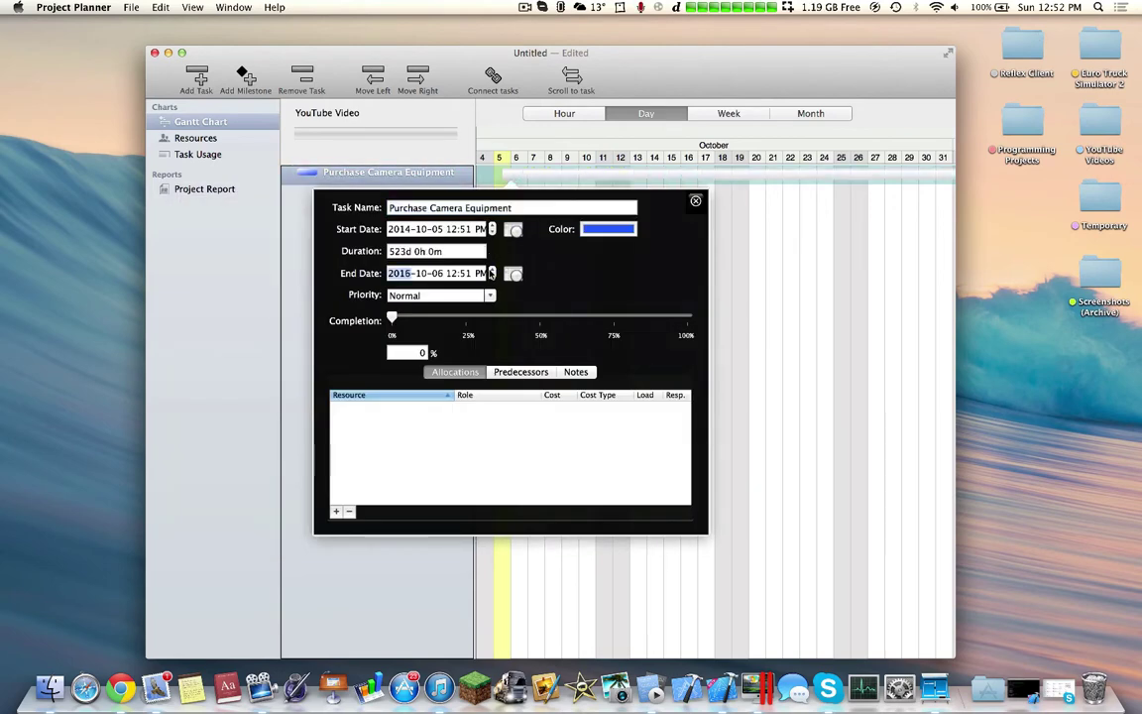
text(2014)
click(438, 274)
click(491, 270)
click(491, 270)
click(490, 270)
click(491, 270)
click(490, 270)
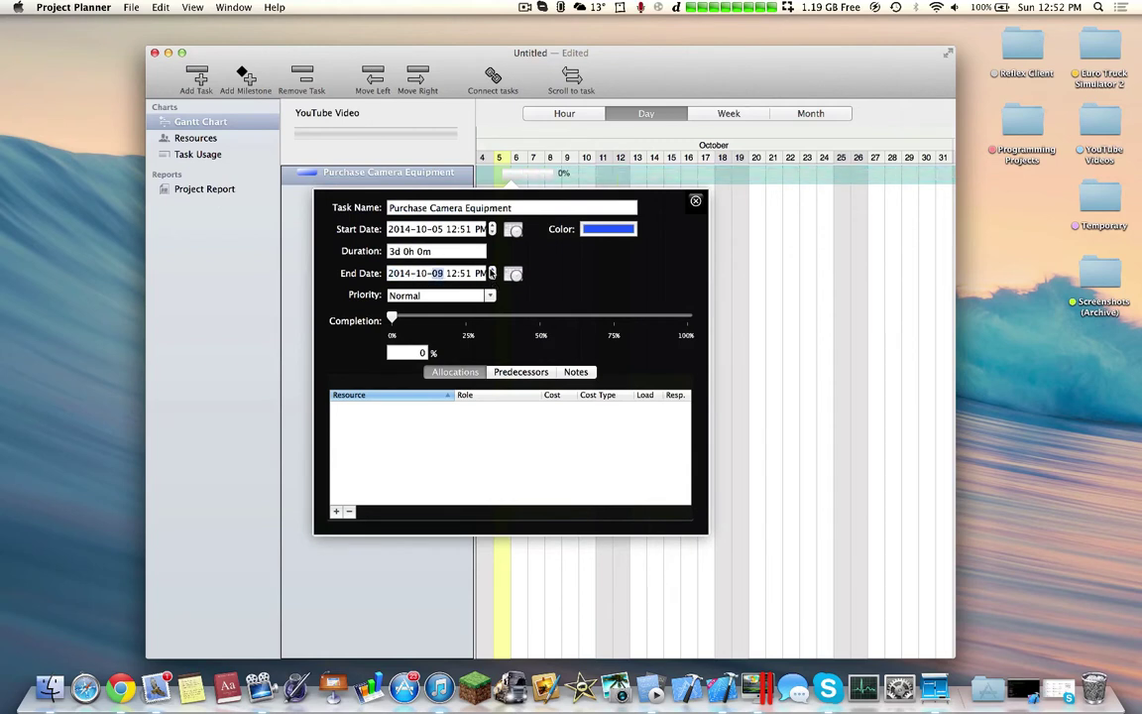
click(491, 270)
click(491, 270)
click(491, 270)
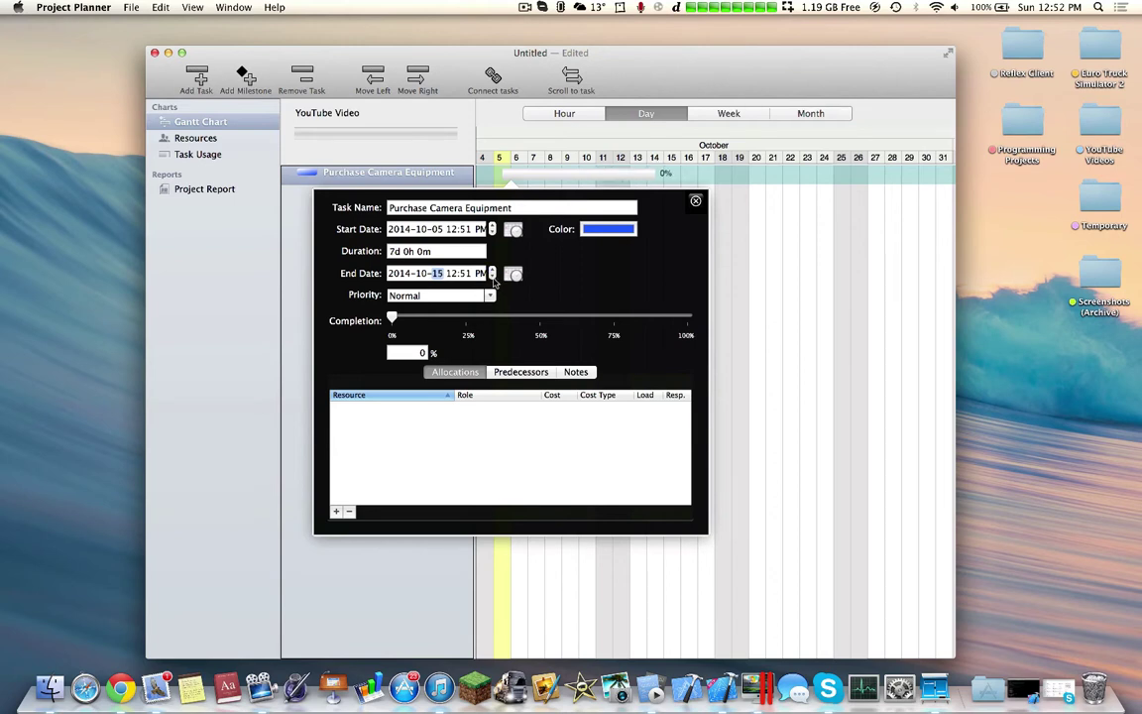
click(492, 277)
click(492, 278)
click(492, 277)
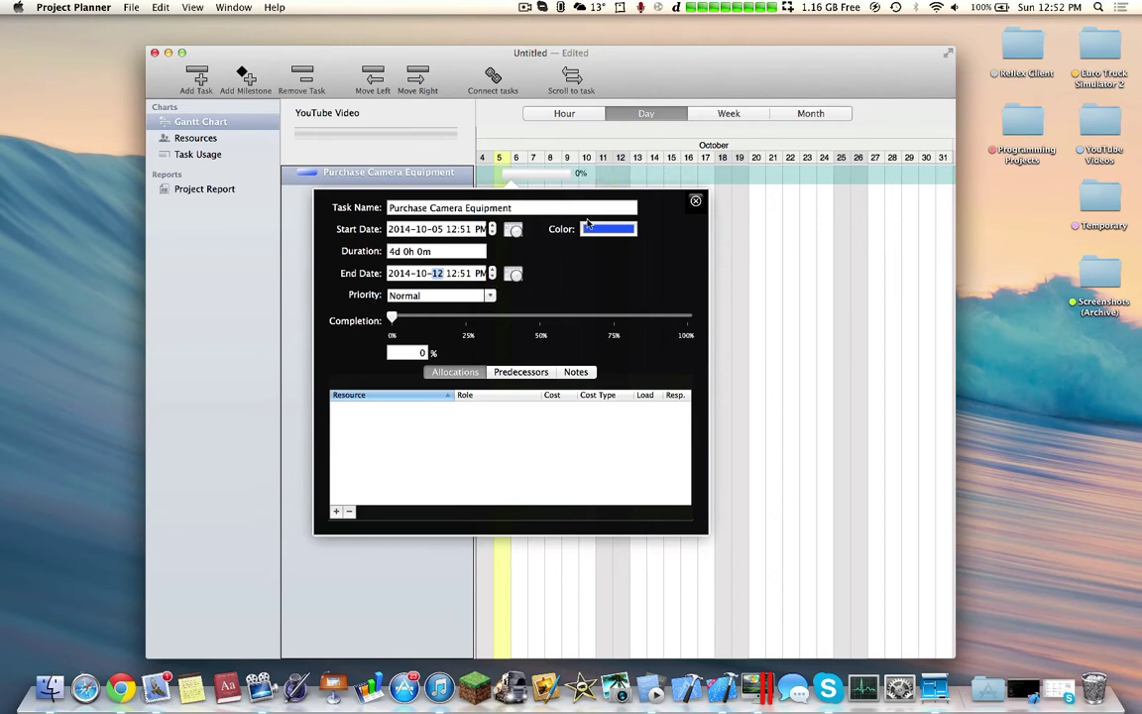
drag(392, 317, 433, 321)
click(631, 181)
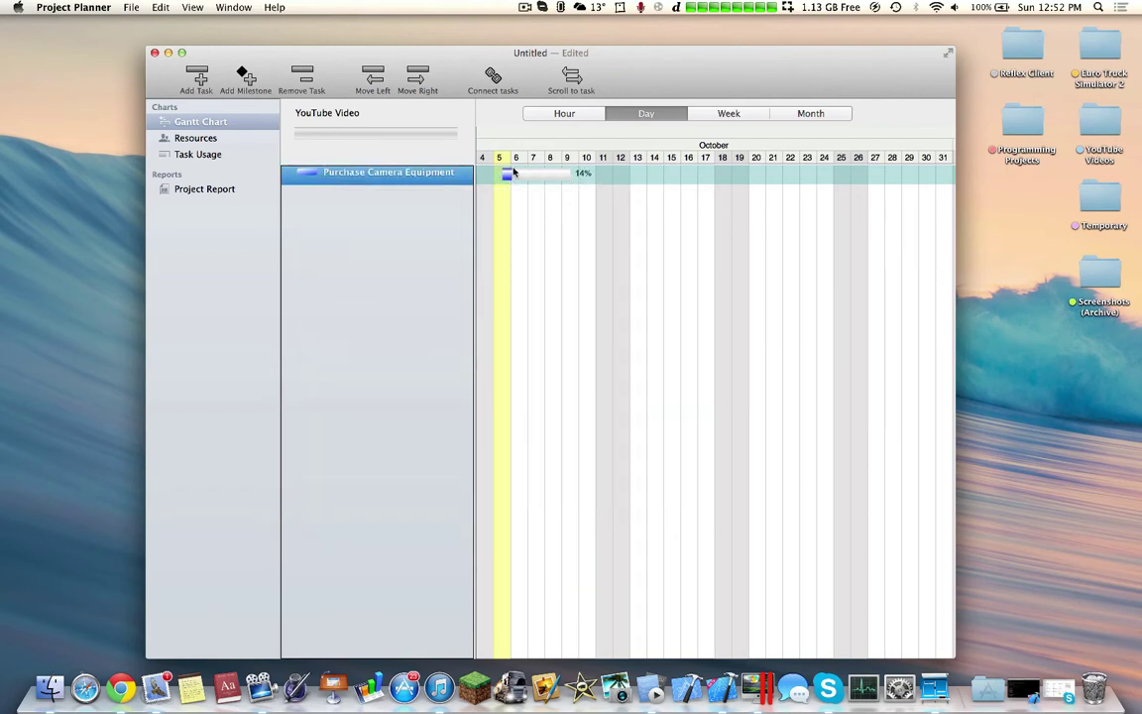
Add a second task named 'Purchase Final Cut Pro X'
click(190, 75)
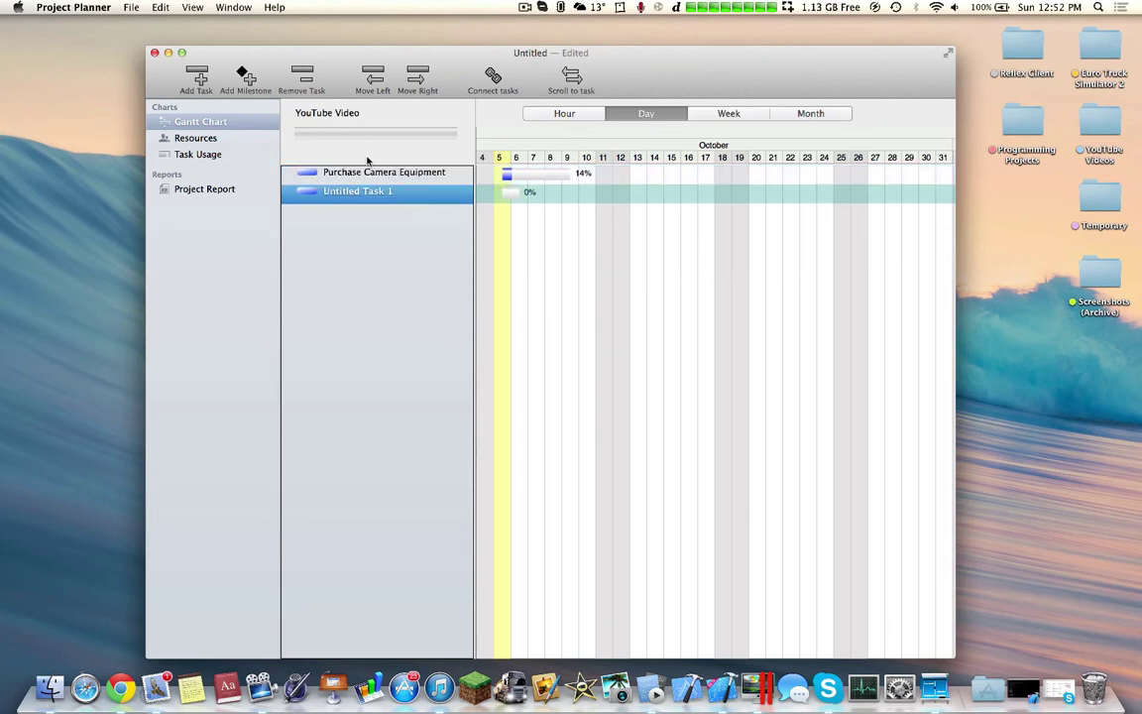
click(336, 172)
click(368, 193)
double_click(368, 193)
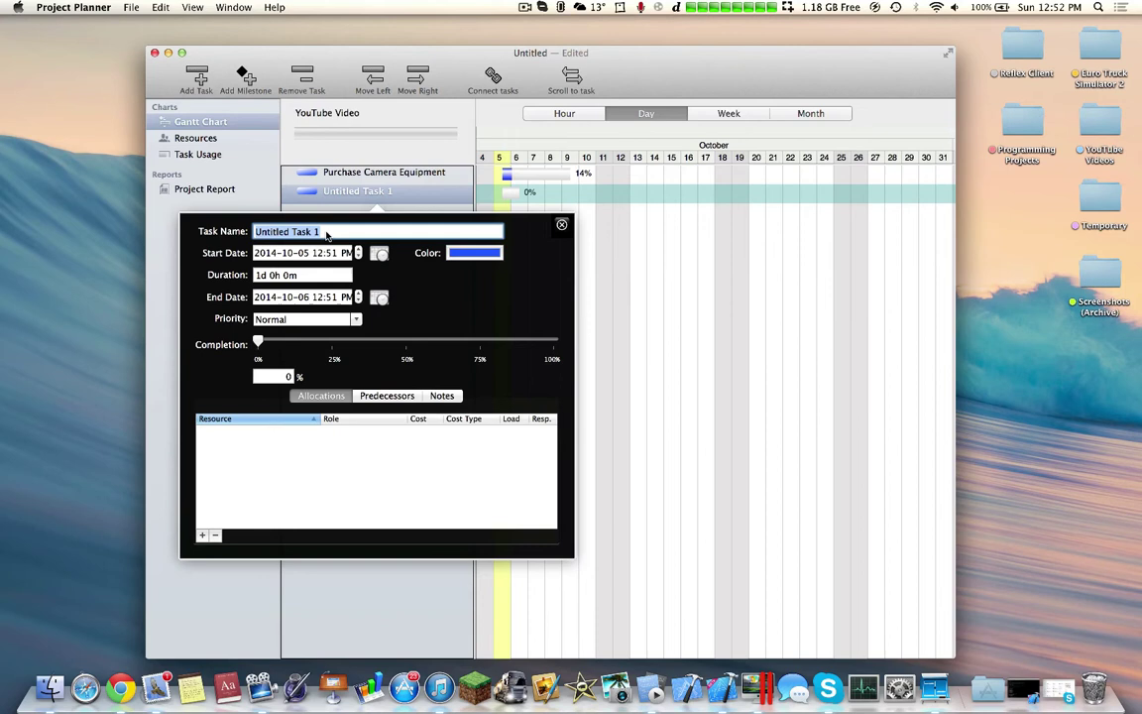
text(Purcha)
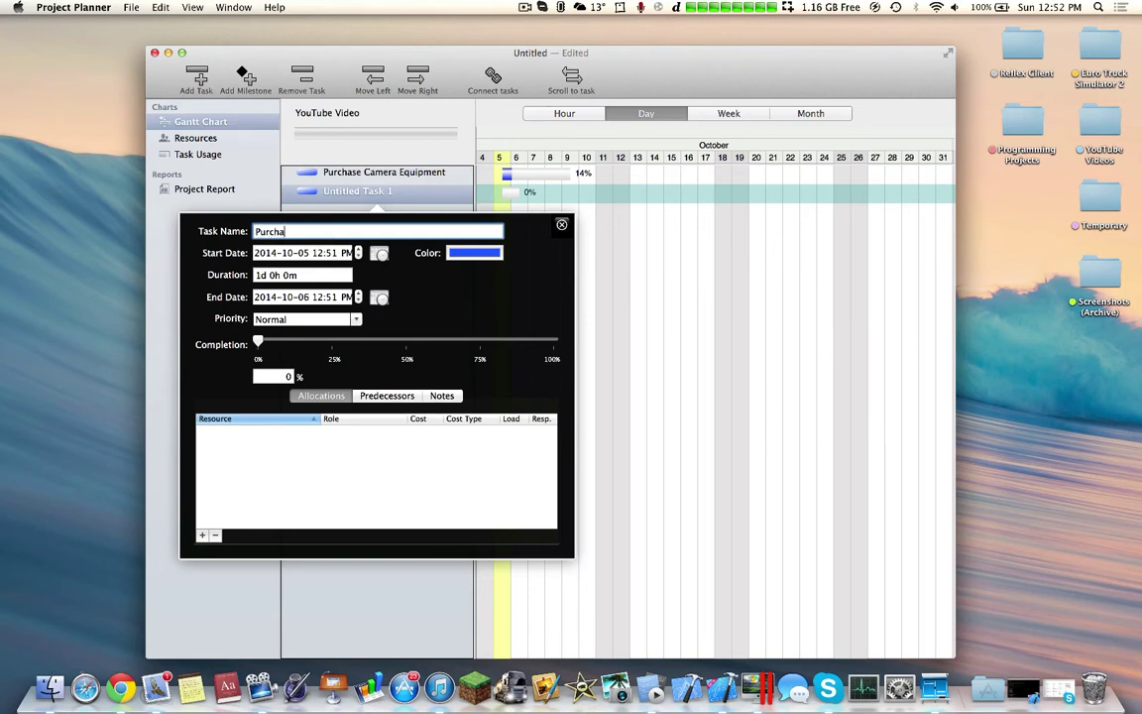
text(se Video E)
text(Final Cut Pro X)
key(Return)
Schedule the Final Cut Pro X task from October 7 to October 13 at 89% complete
click(359, 249)
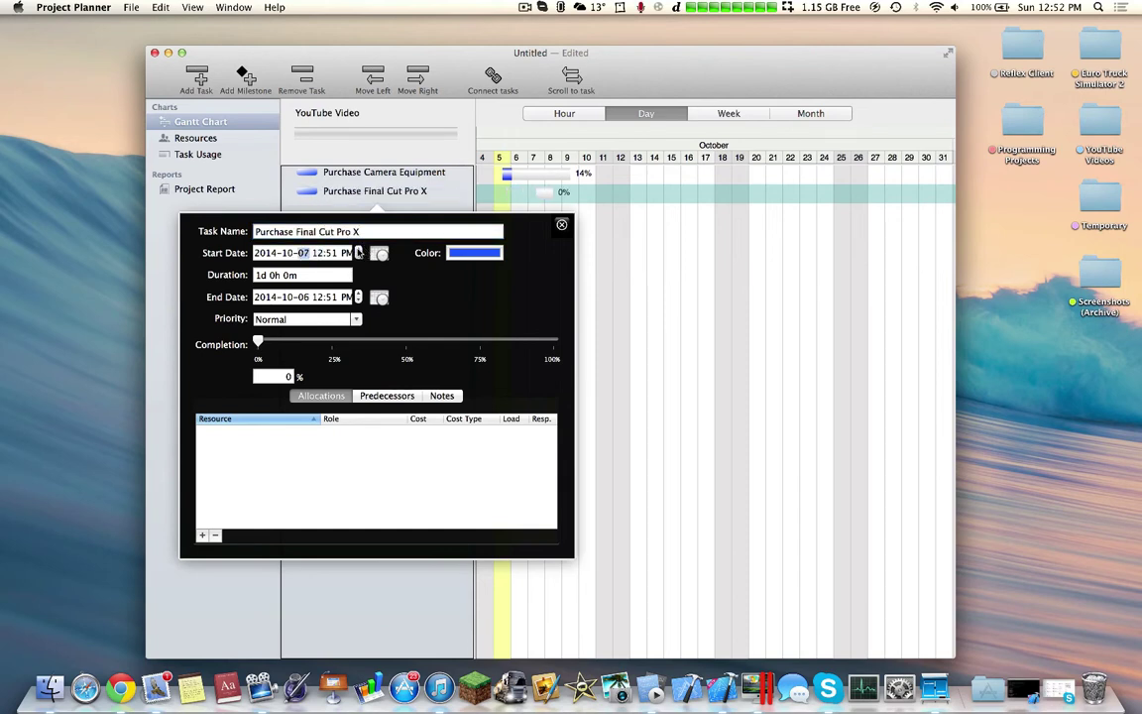
click(358, 250)
click(359, 294)
click(359, 294)
click(359, 295)
click(359, 295)
click(359, 294)
click(359, 295)
click(359, 294)
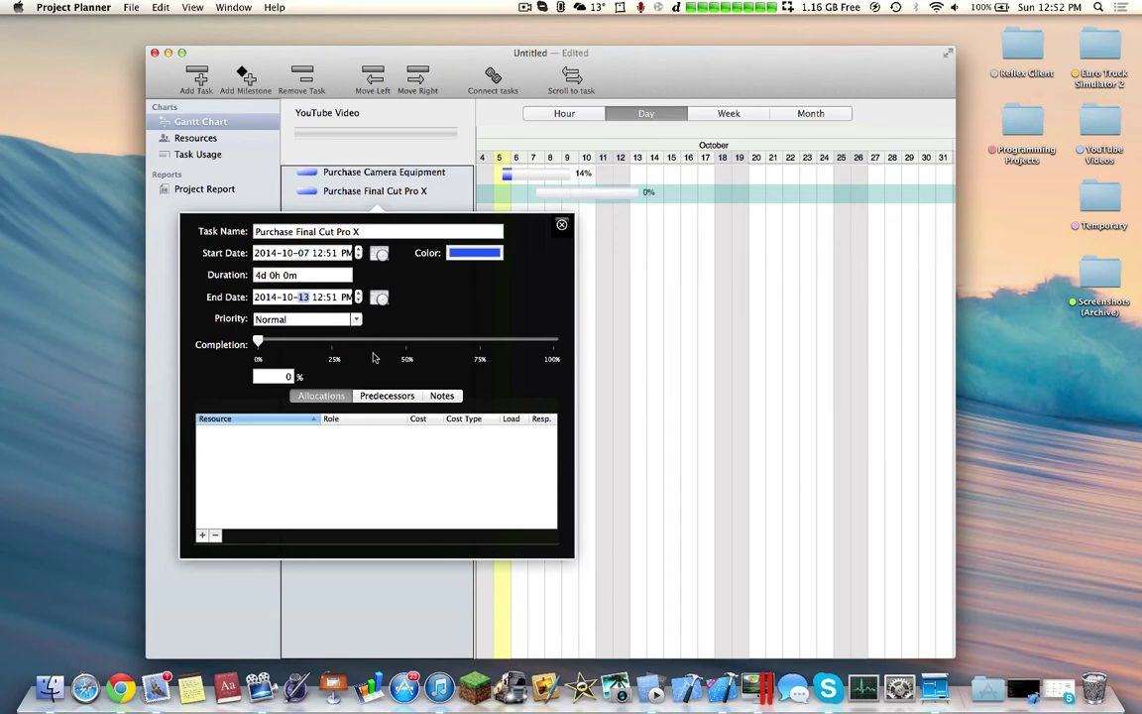
drag(258, 342, 520, 343)
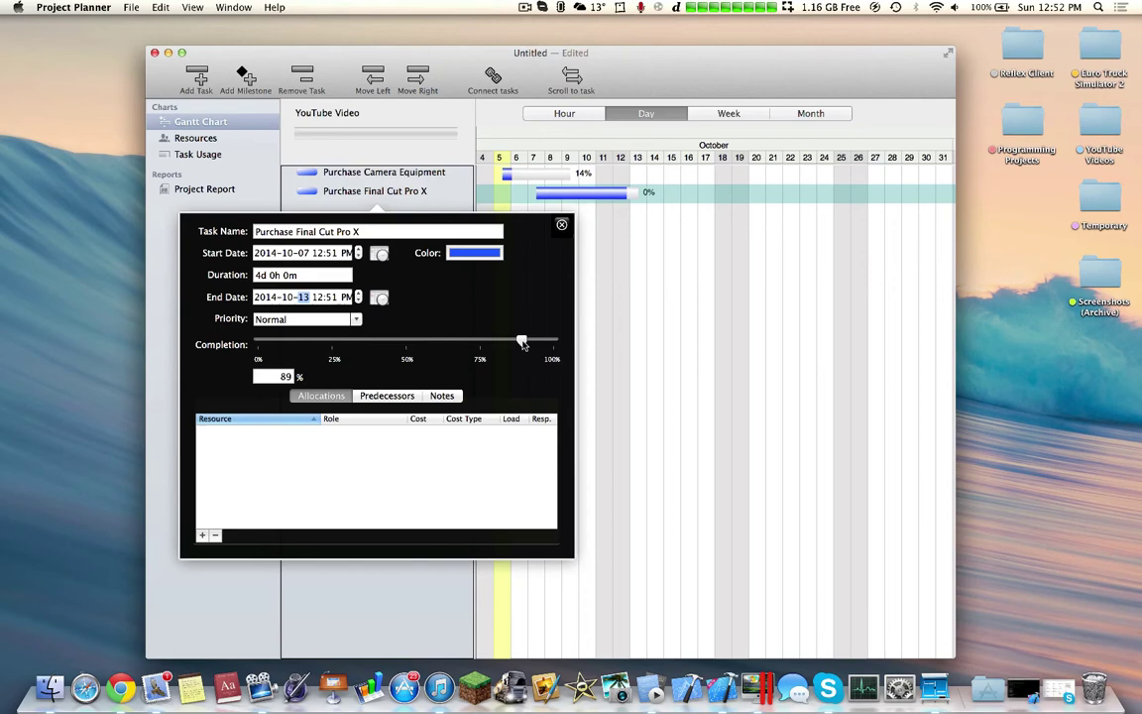
click(561, 225)
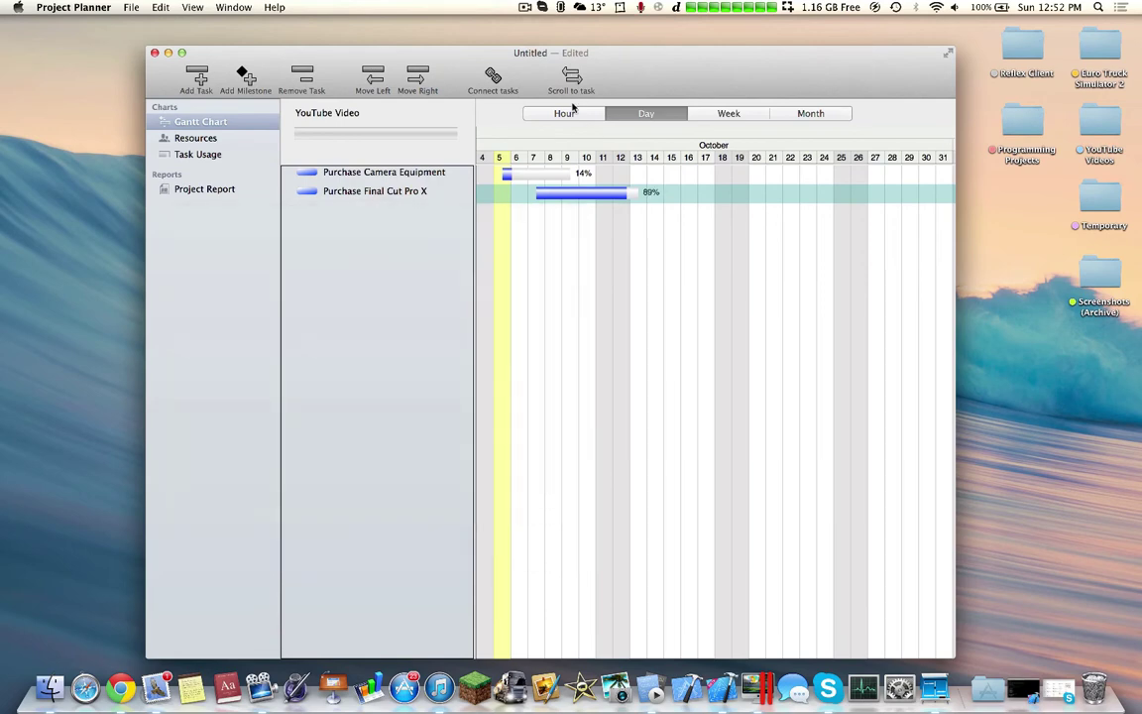
click(567, 111)
click(647, 111)
click(724, 115)
click(807, 113)
click(681, 113)
click(194, 194)
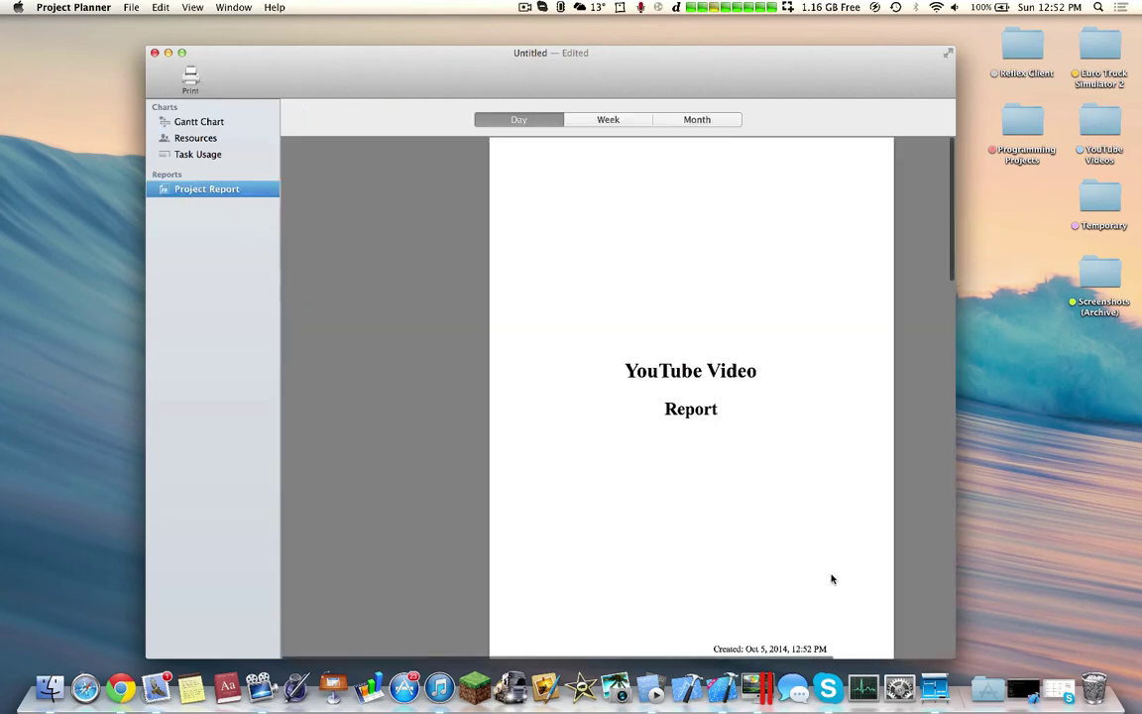
scroll(831, 576, down, 15)
scroll(828, 515, up, 15)
scroll(825, 499, down, 5)
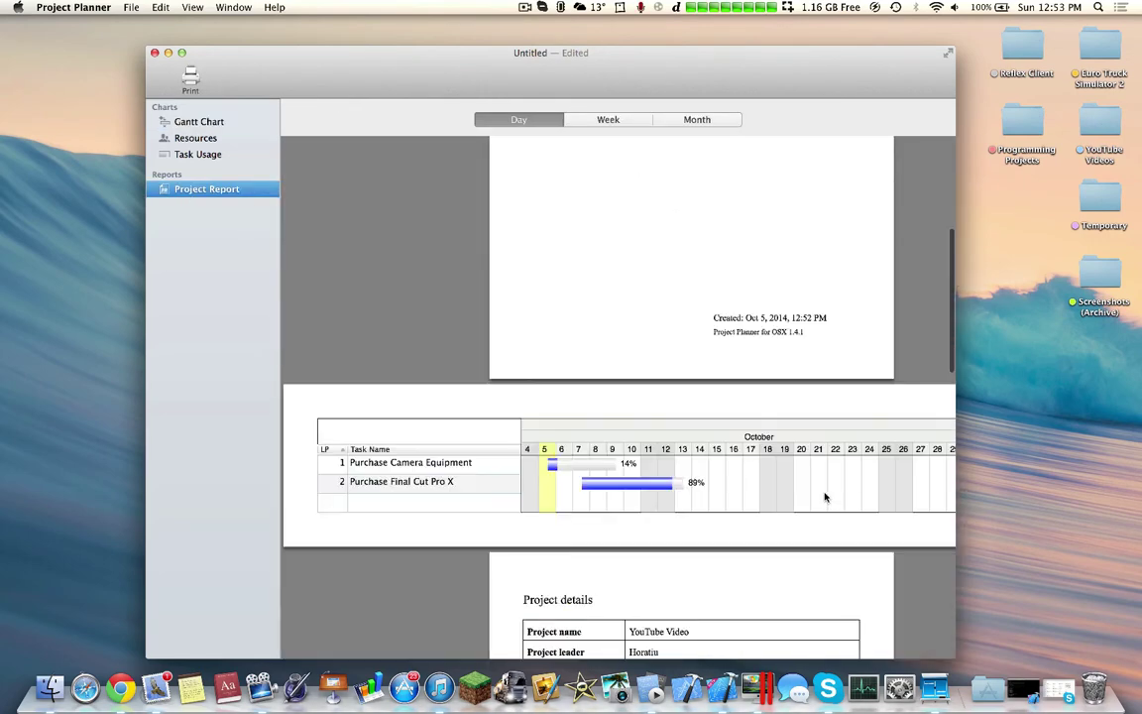
scroll(740, 461, down, 10)
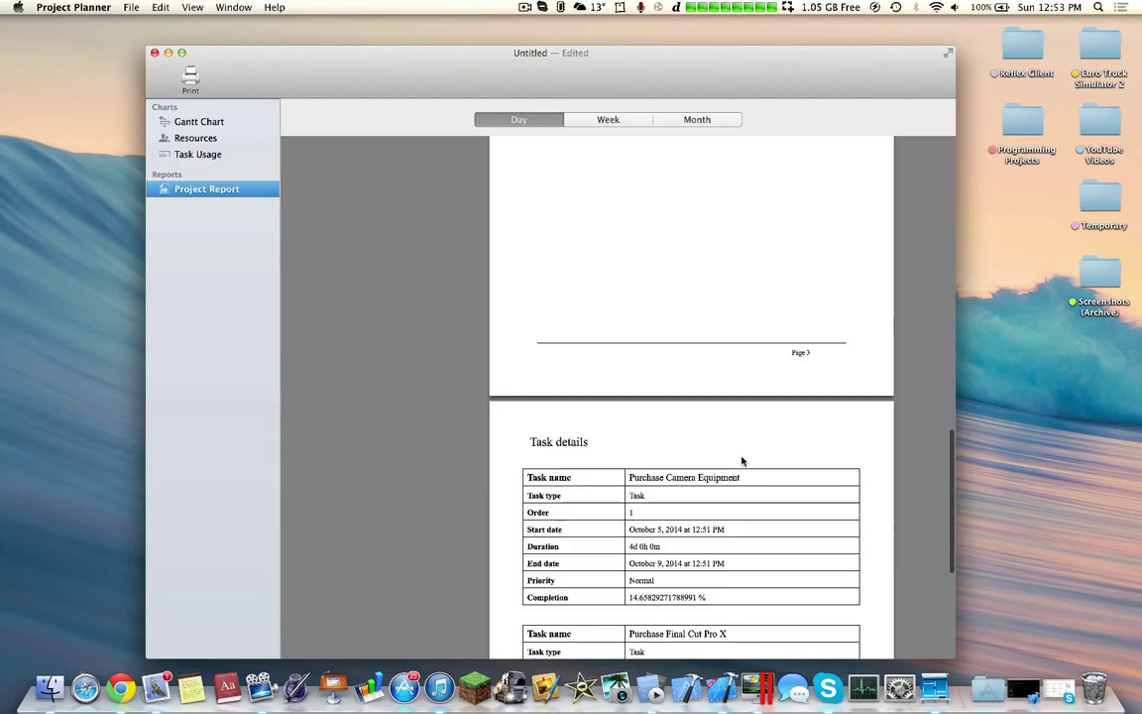
scroll(744, 461, down, 4)
scroll(686, 433, up, 4)
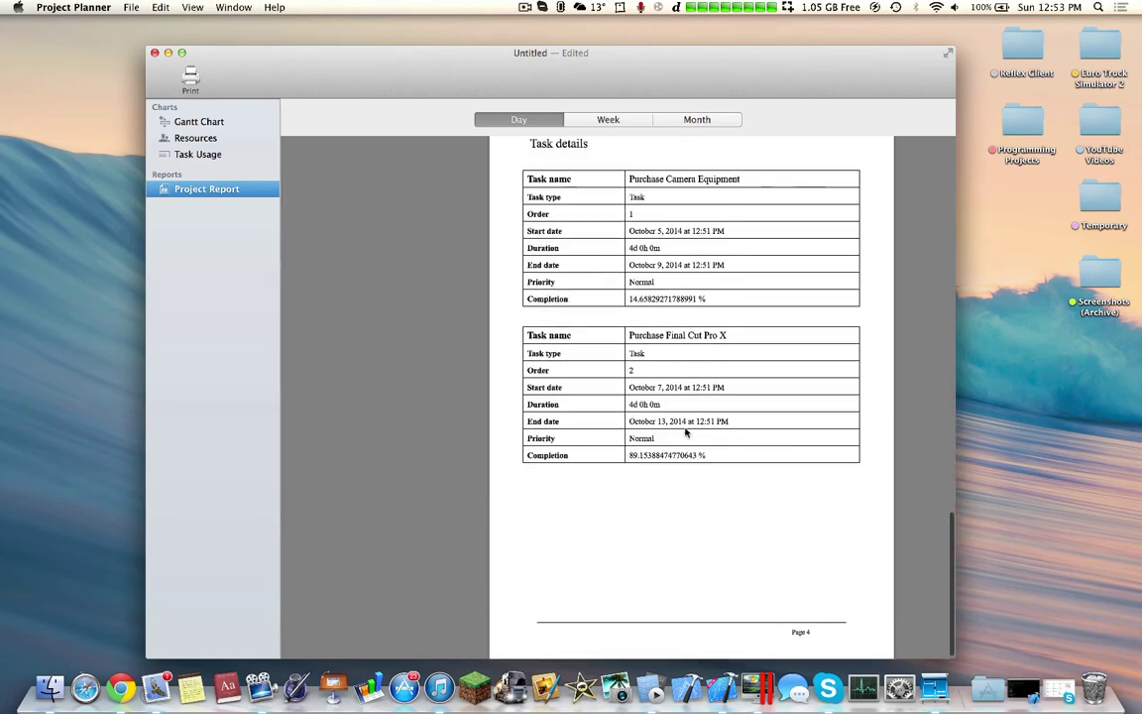
Look over the Task Usage and Resources charts, then go back to the Gantt chart
click(212, 153)
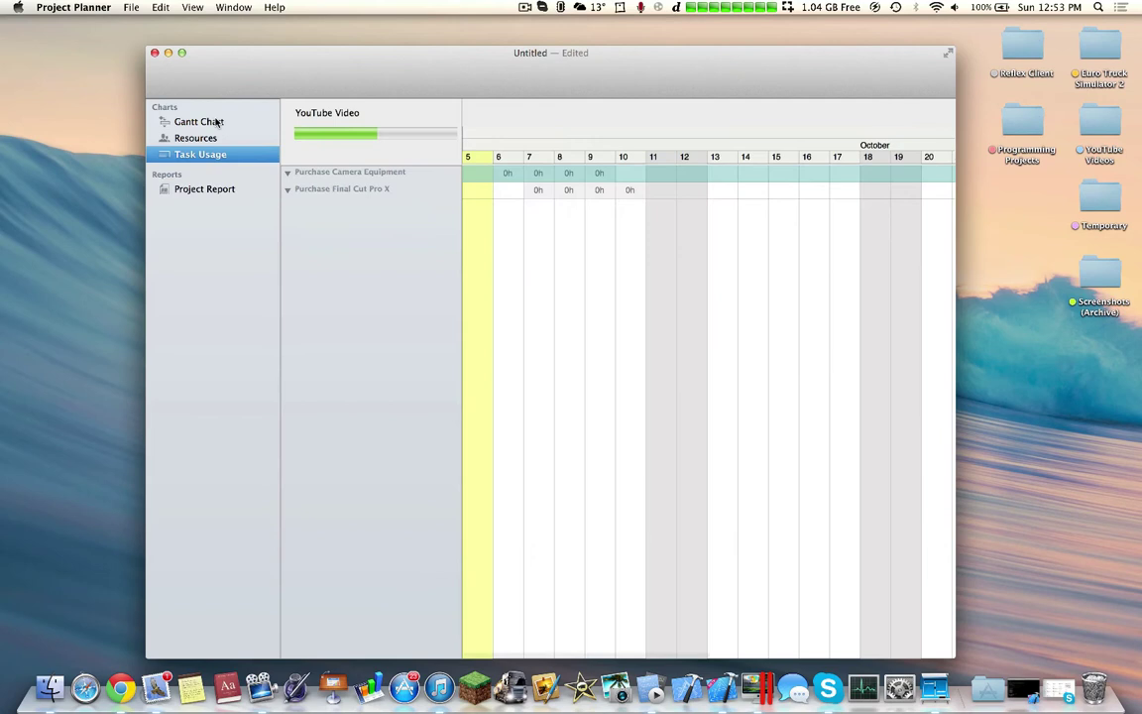
click(210, 139)
click(226, 120)
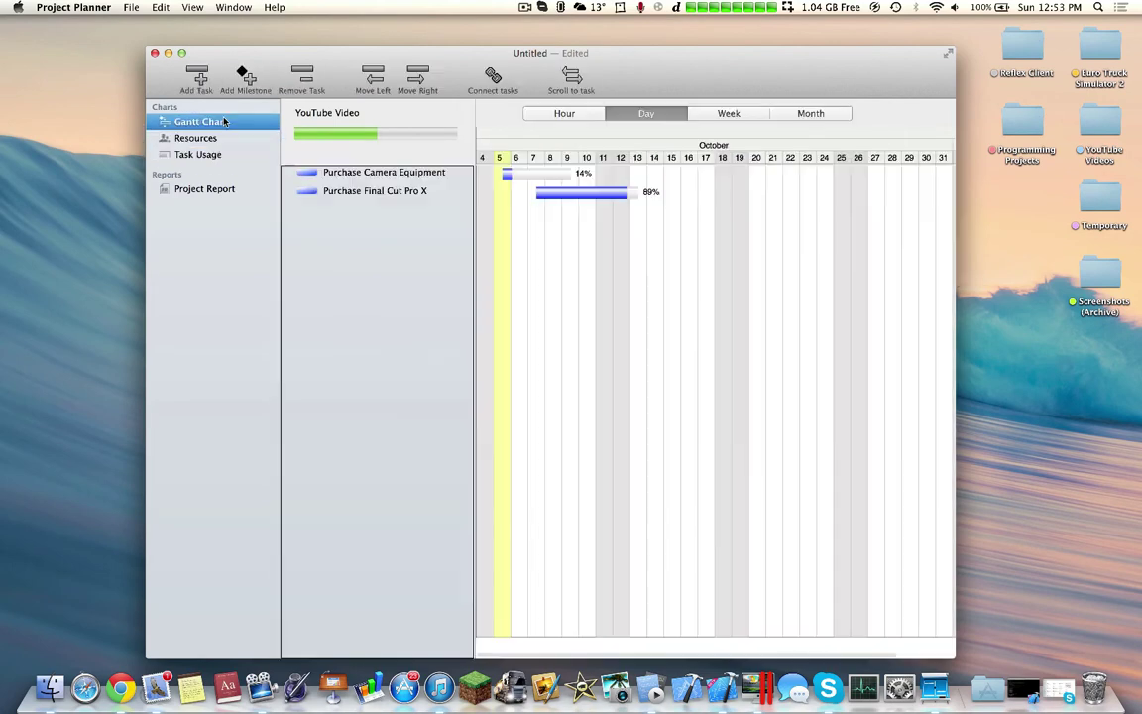
click(225, 159)
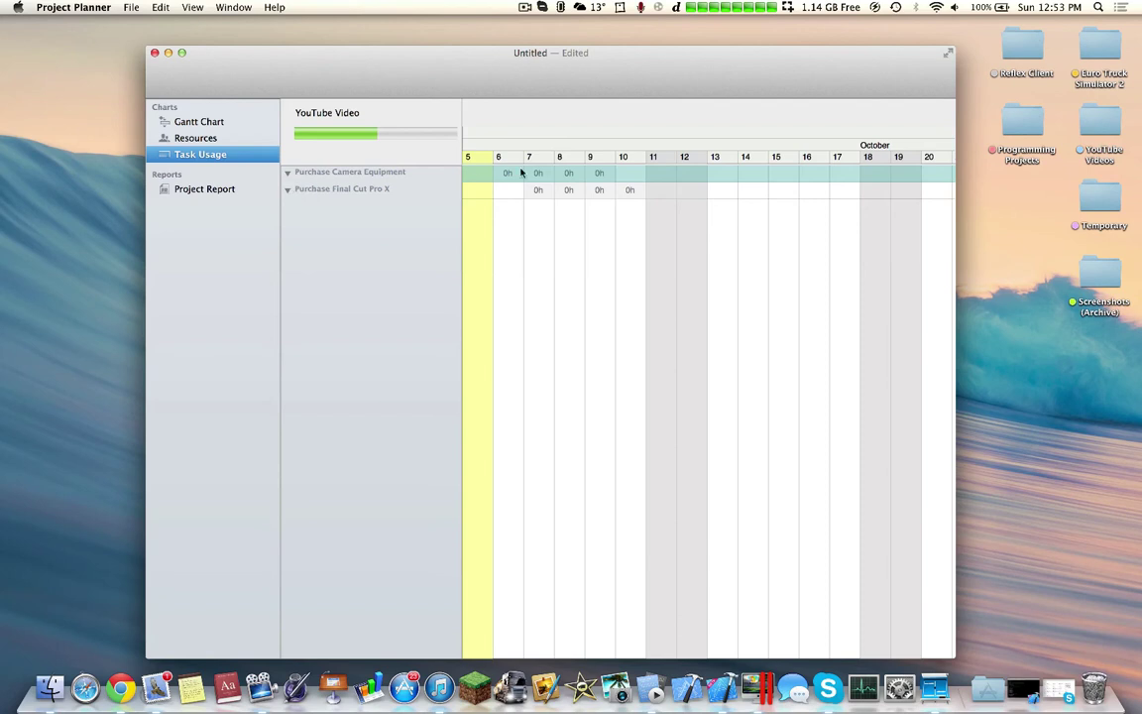
click(179, 121)
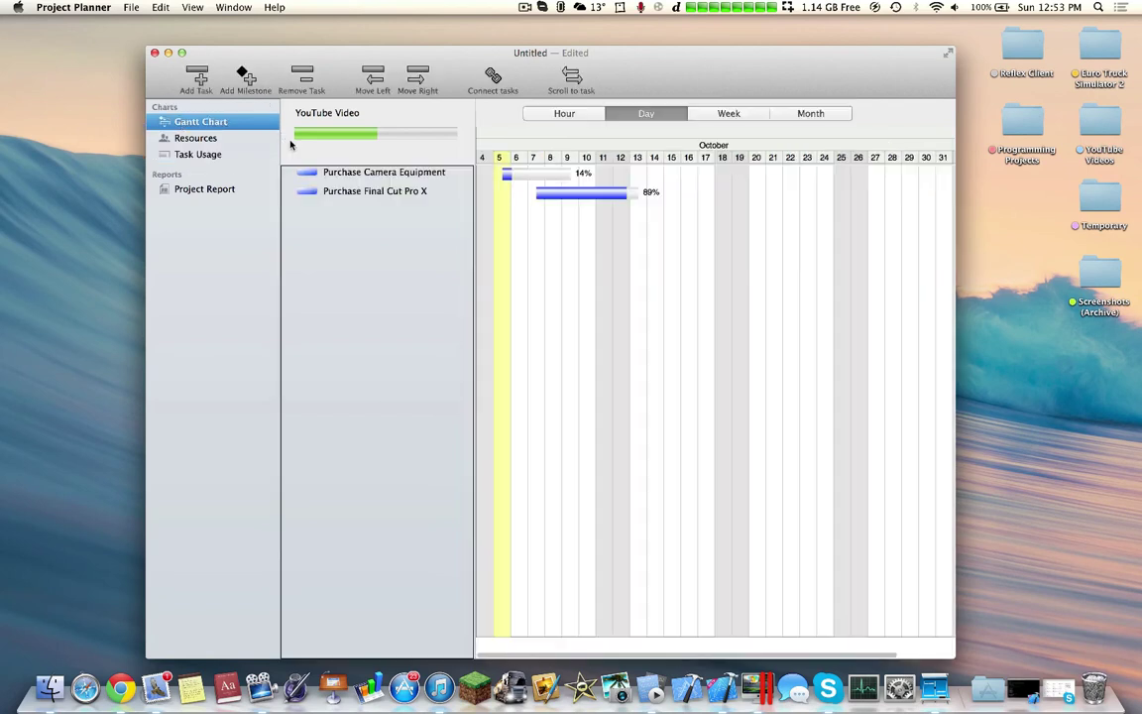
Add an empty allocation row (No Value, Per Hour) to Purchase Camera Equipment, leaving cost type, role and resource unchanged
double_click(422, 176)
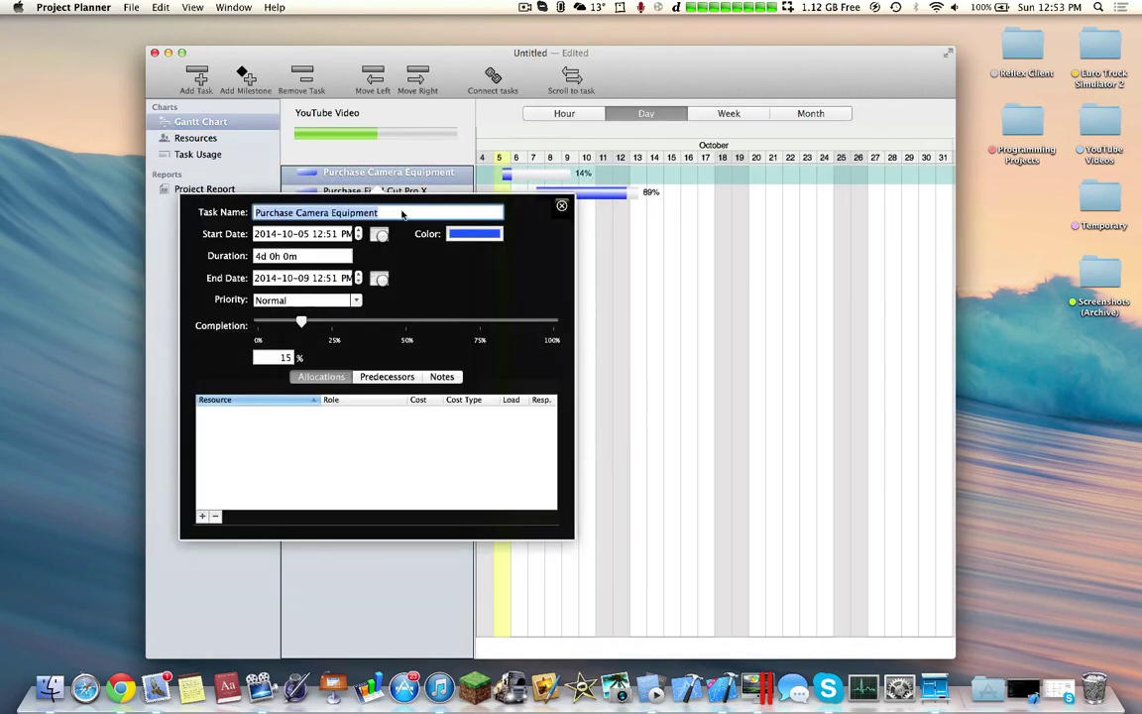
click(202, 517)
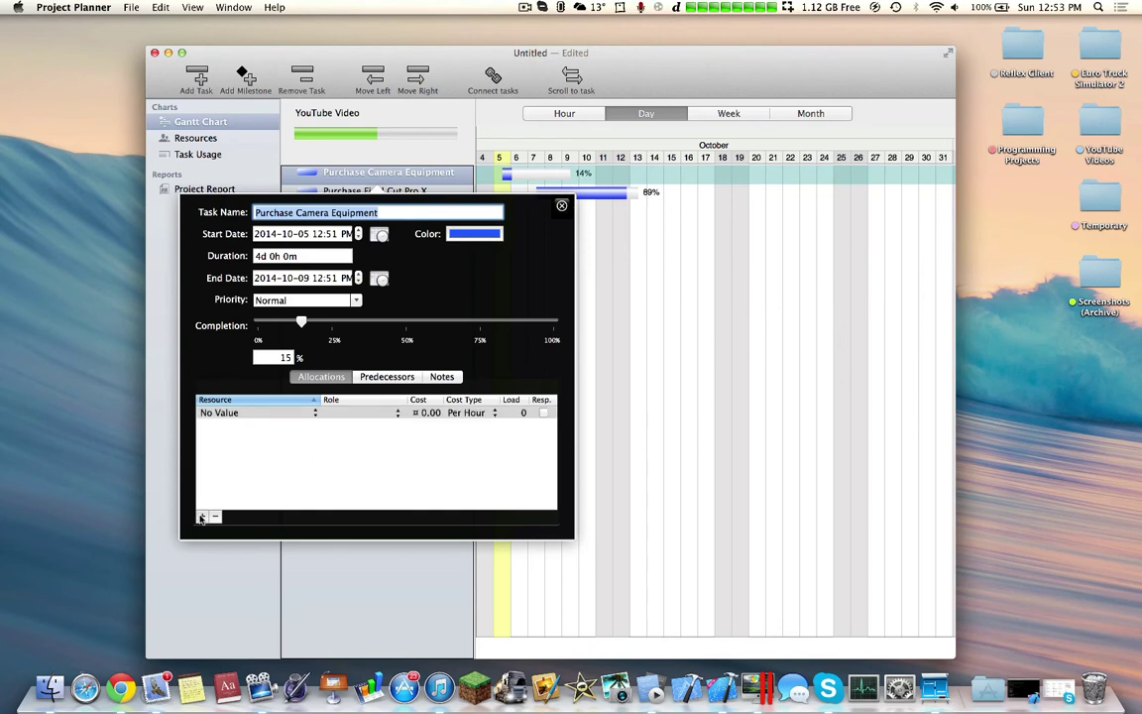
click(464, 413)
click(466, 412)
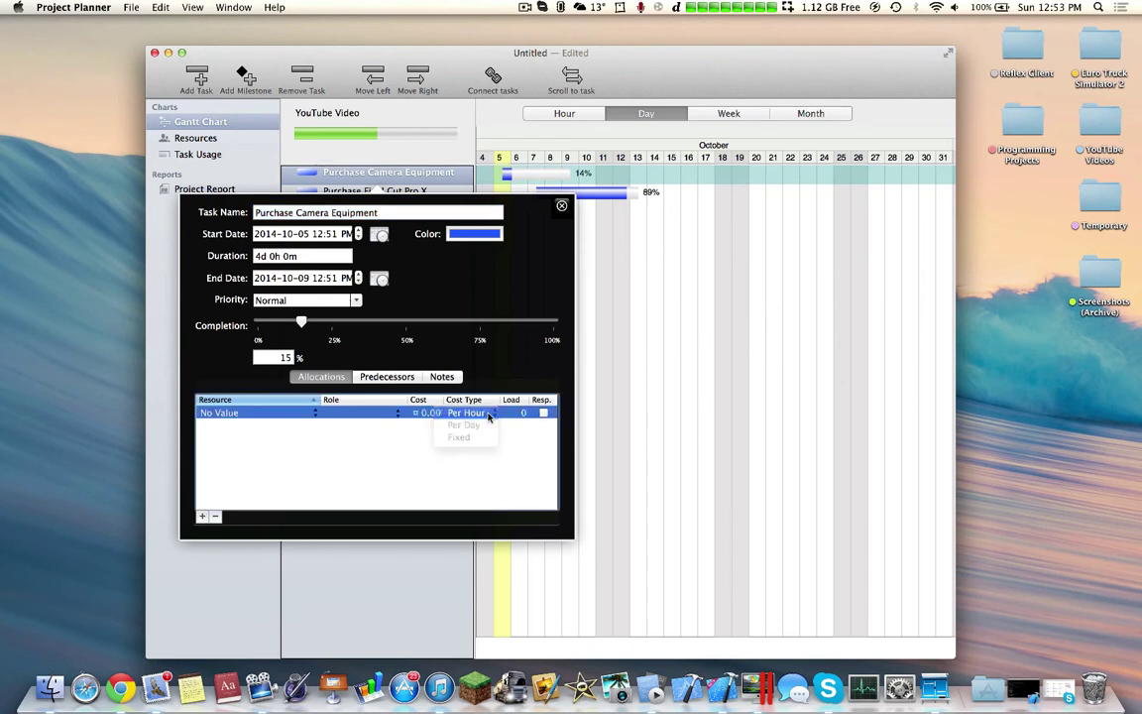
click(401, 414)
click(397, 418)
click(286, 418)
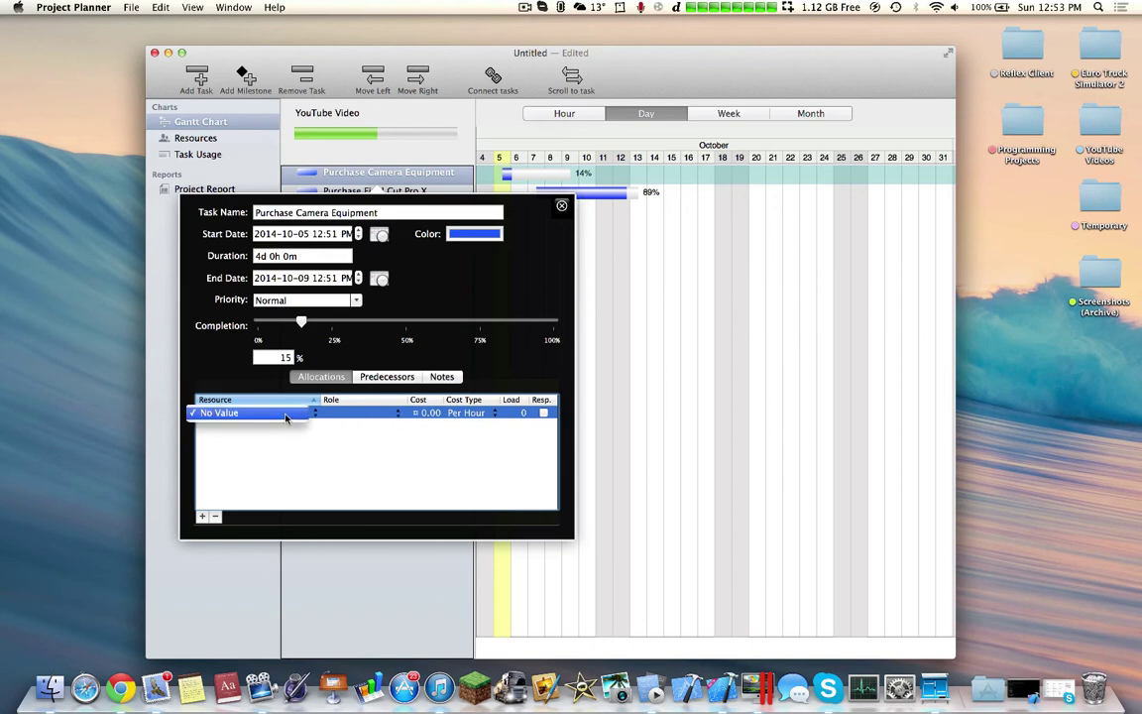
click(286, 414)
click(309, 483)
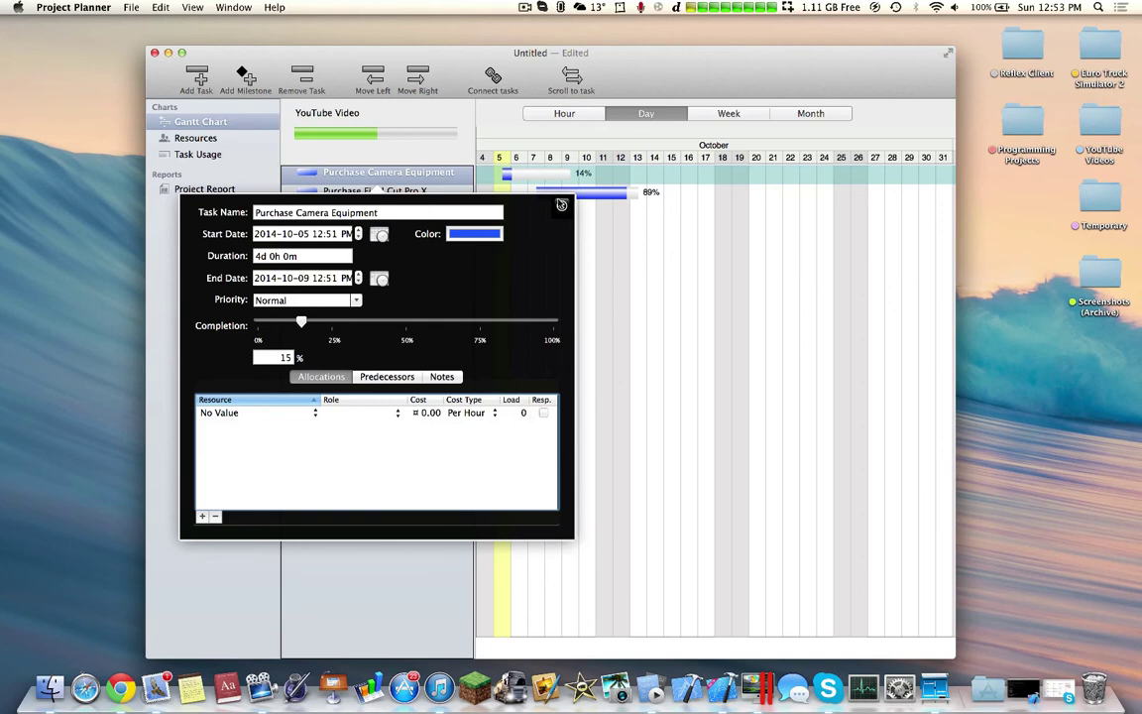
click(505, 184)
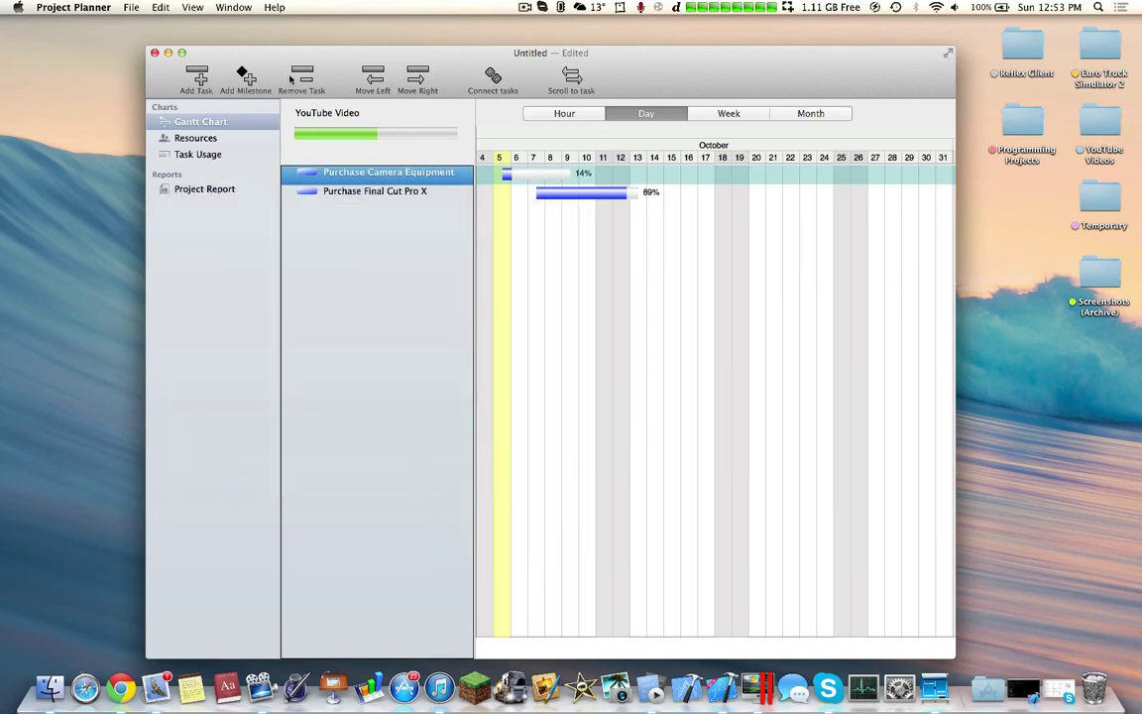
Create a 'Got 100,000 Subs' milestone and drag it to October 16
click(248, 79)
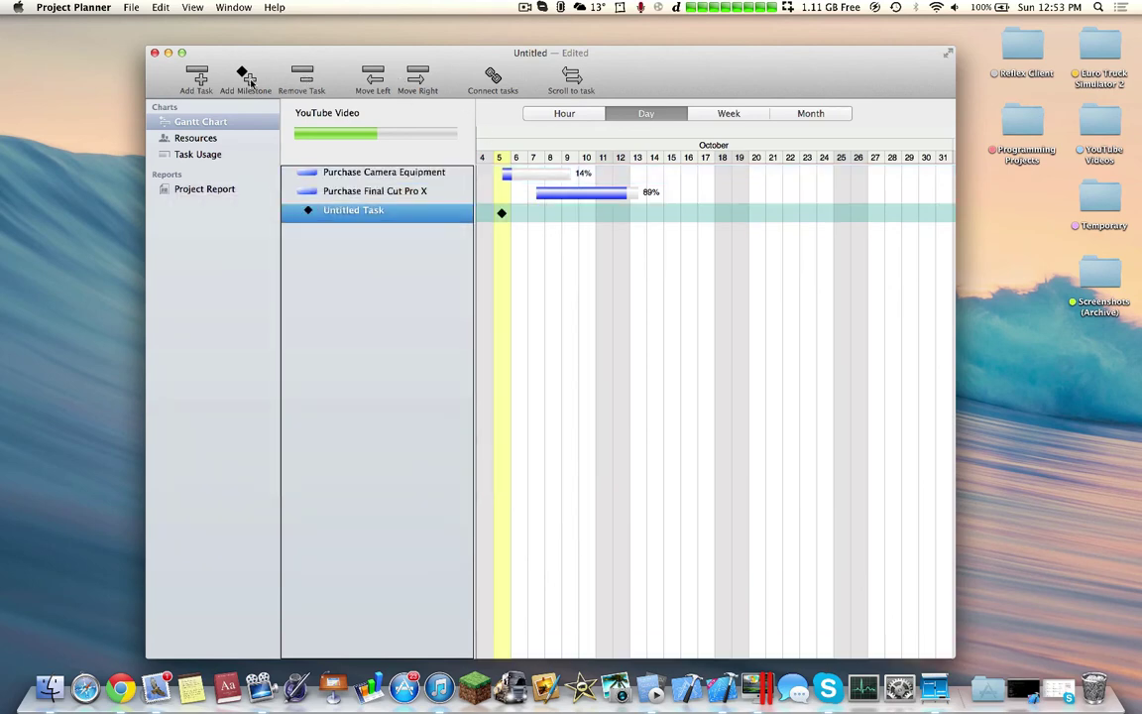
double_click(358, 211)
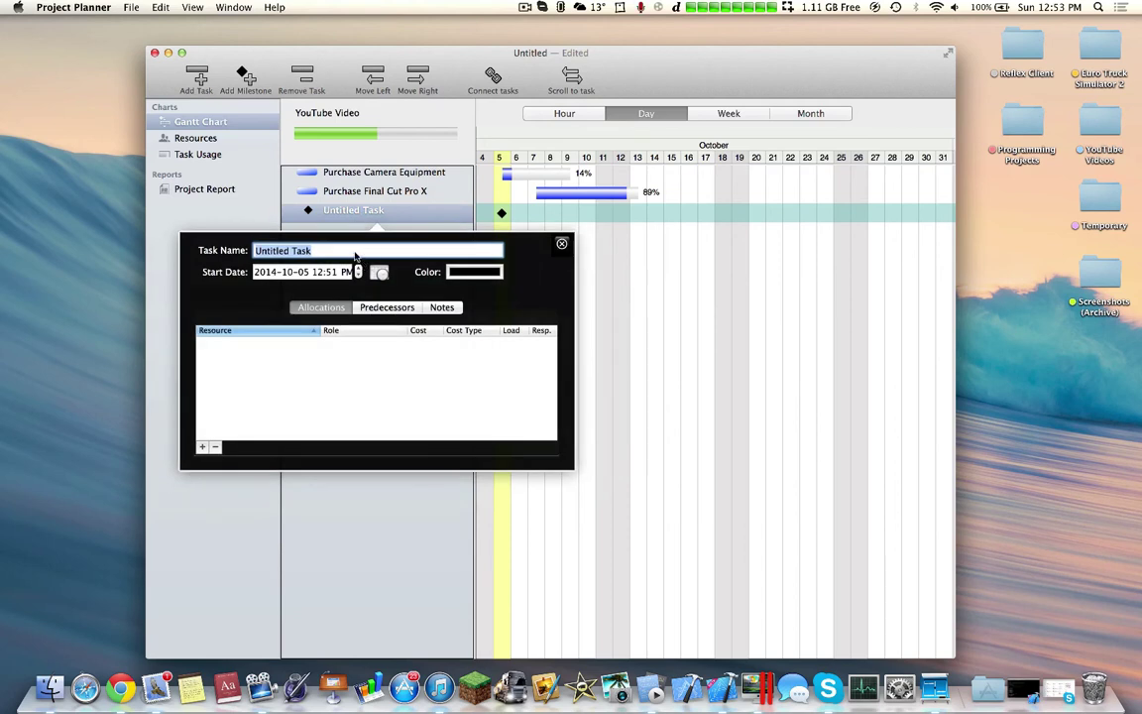
text(Got 100,000 Subs)
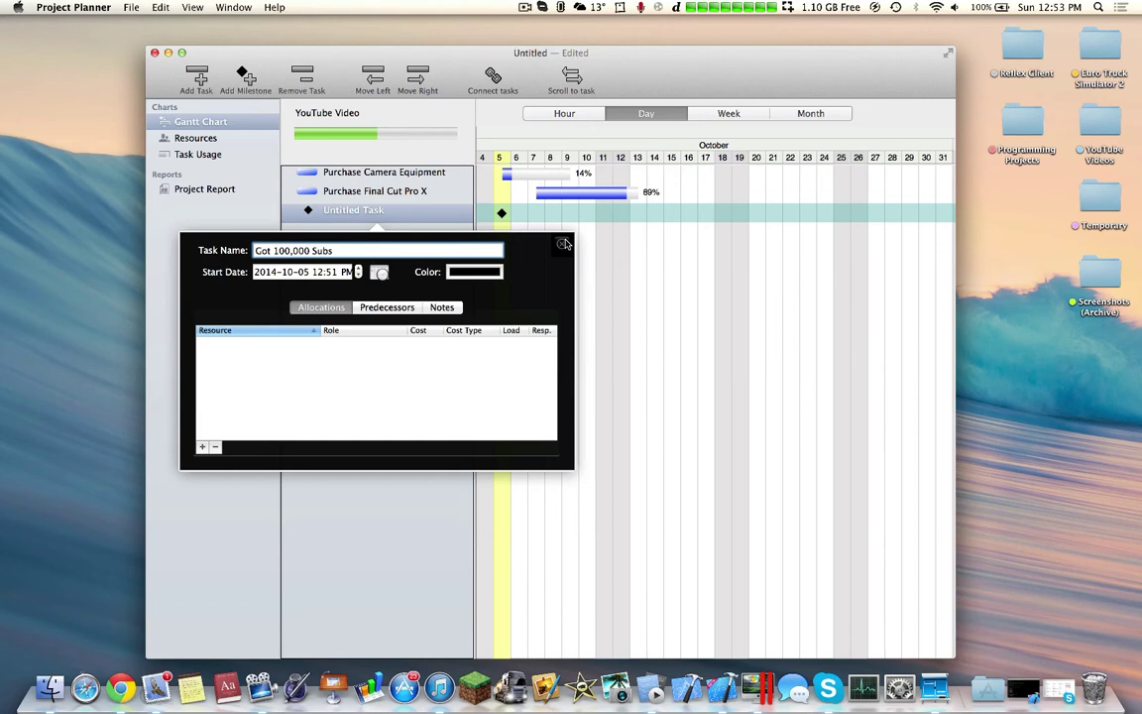
click(502, 213)
drag(502, 213, 688, 235)
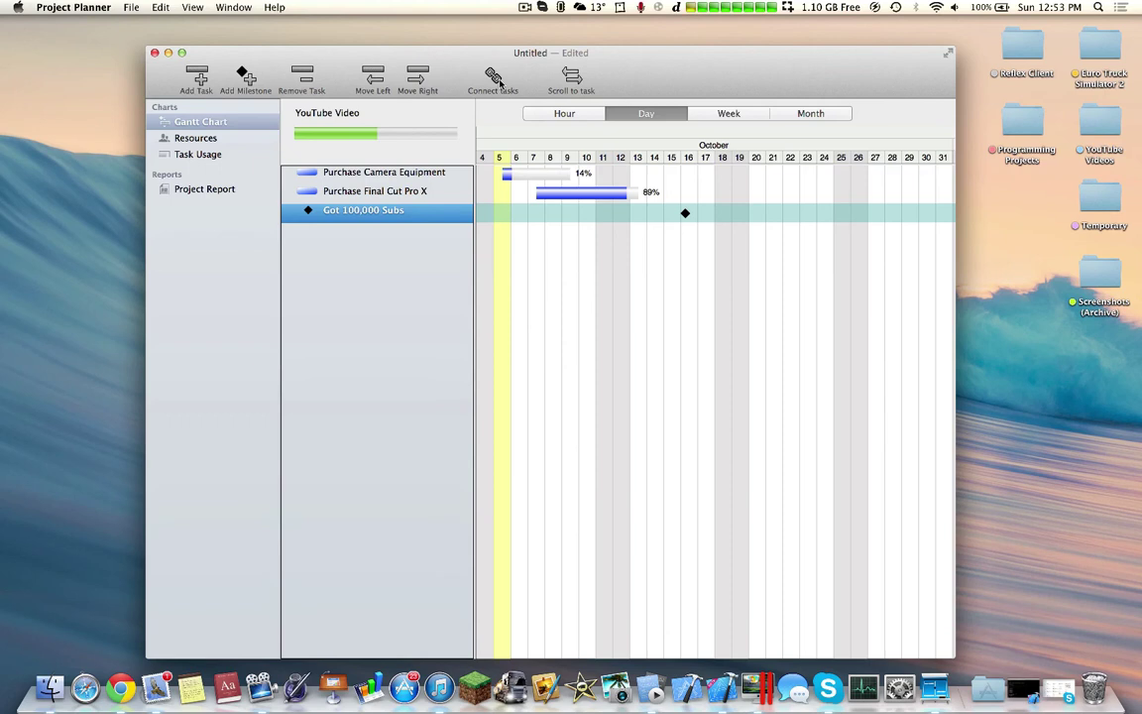
click(160, 7)
mouse_move(131, 7)
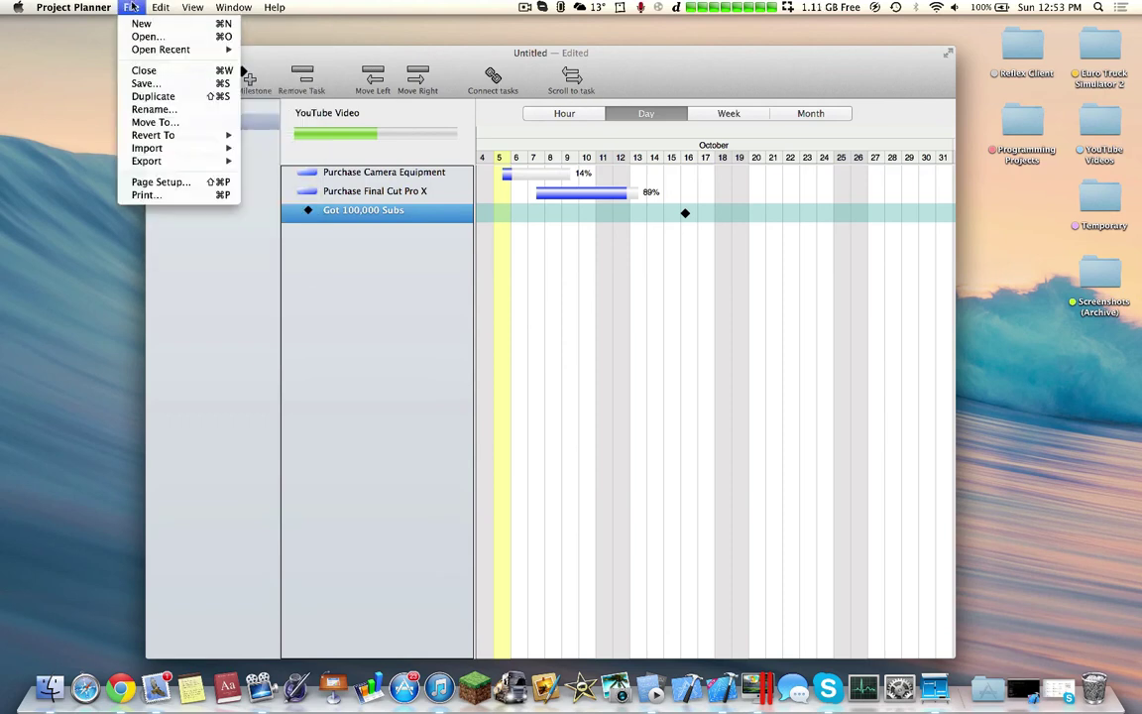
mouse_move(167, 165)
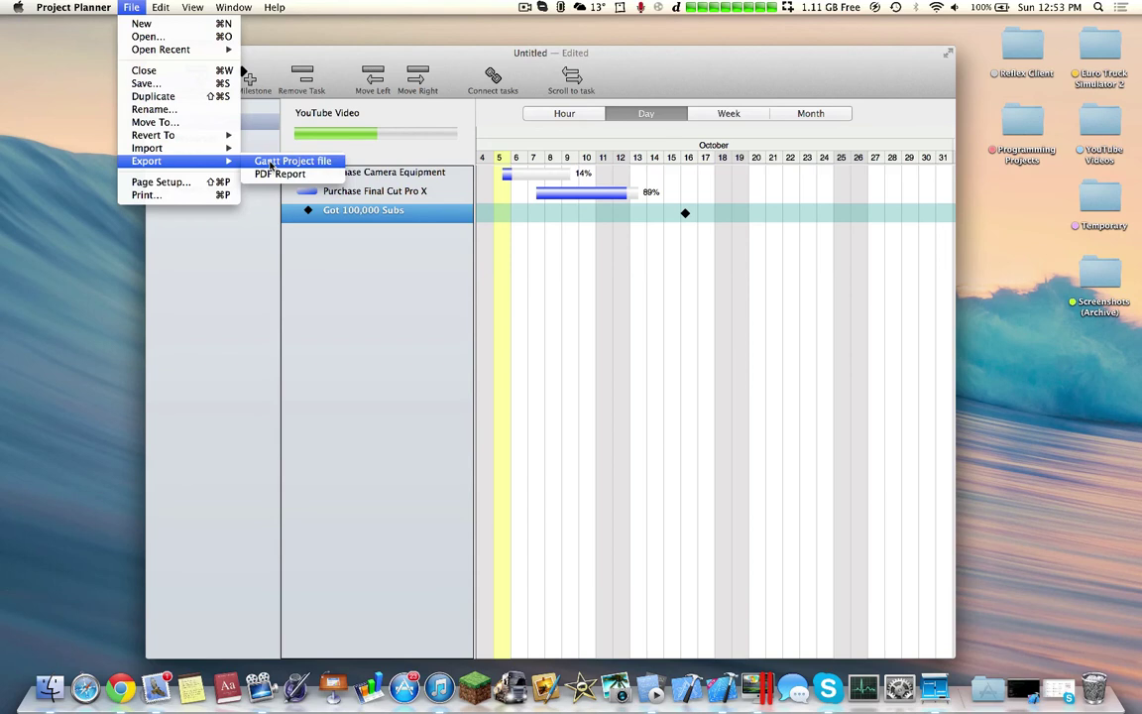
mouse_move(208, 132)
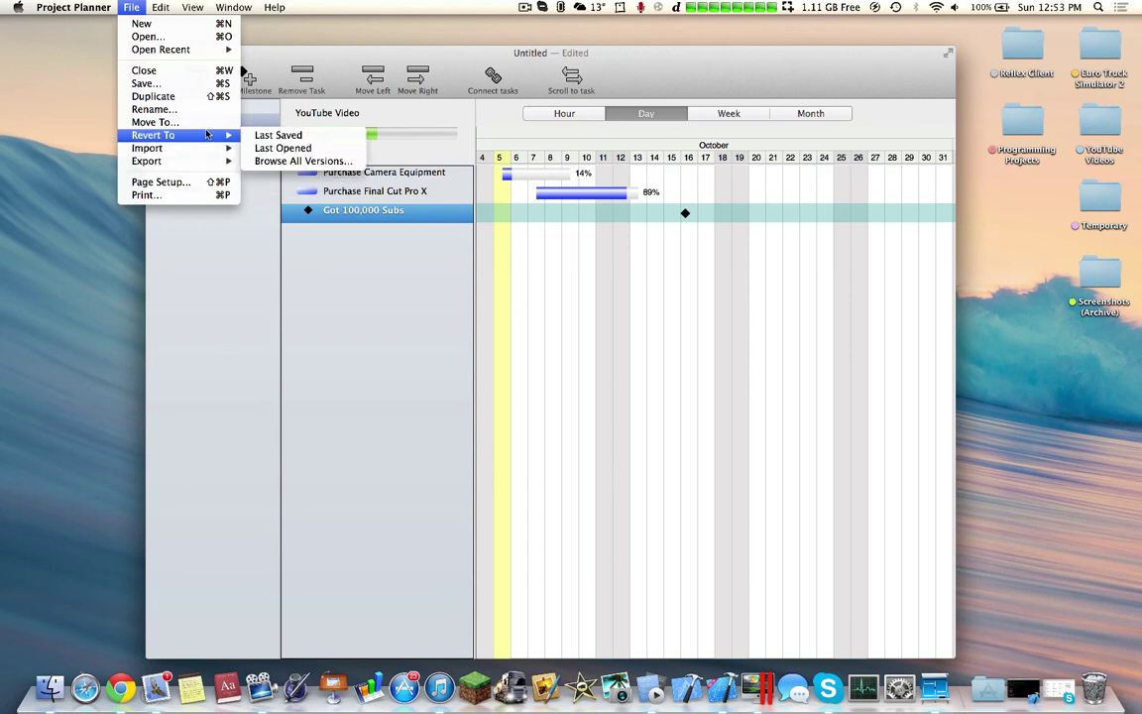
mouse_move(182, 5)
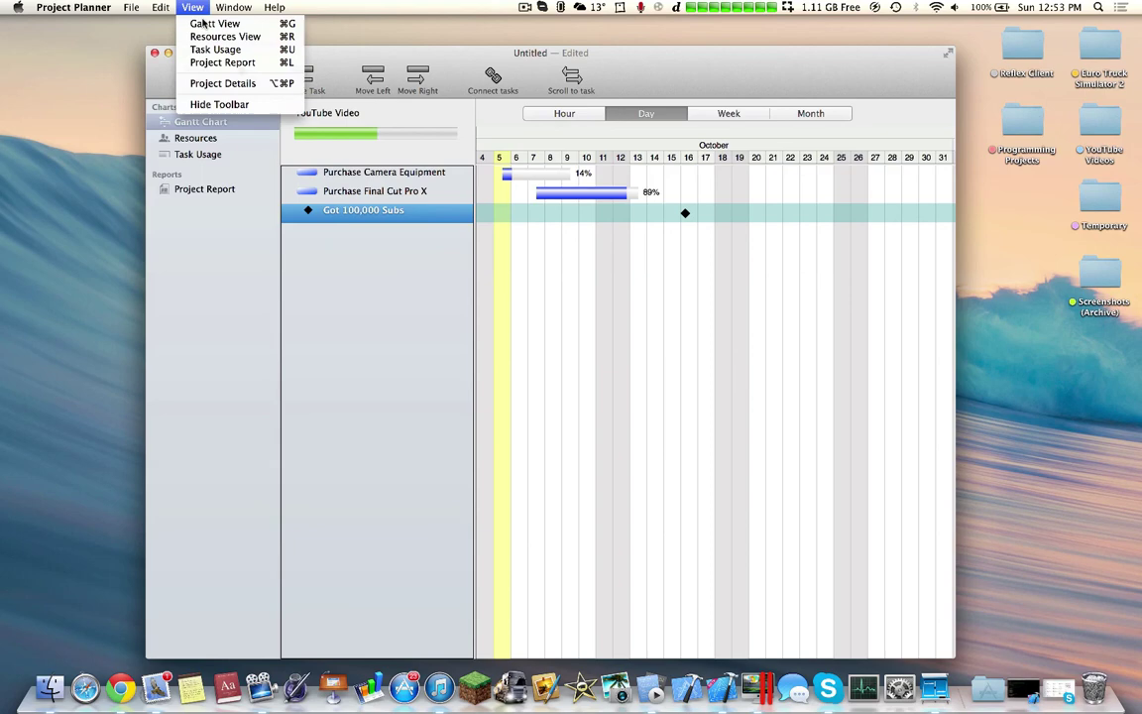
click(222, 83)
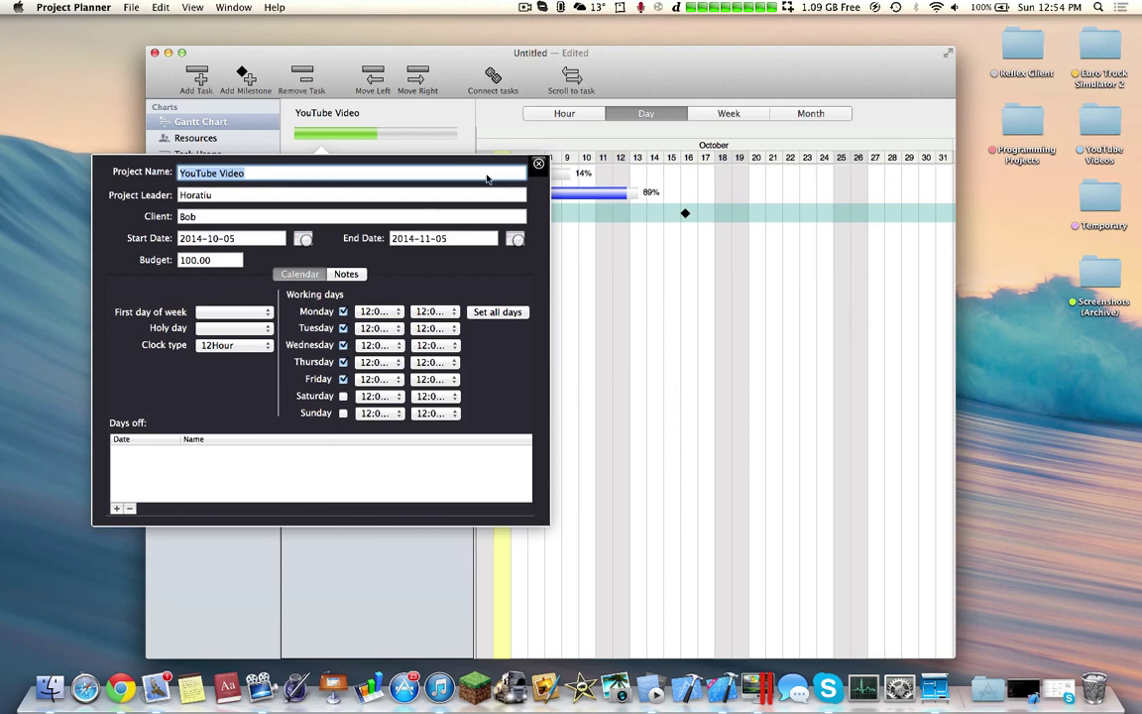
click(538, 164)
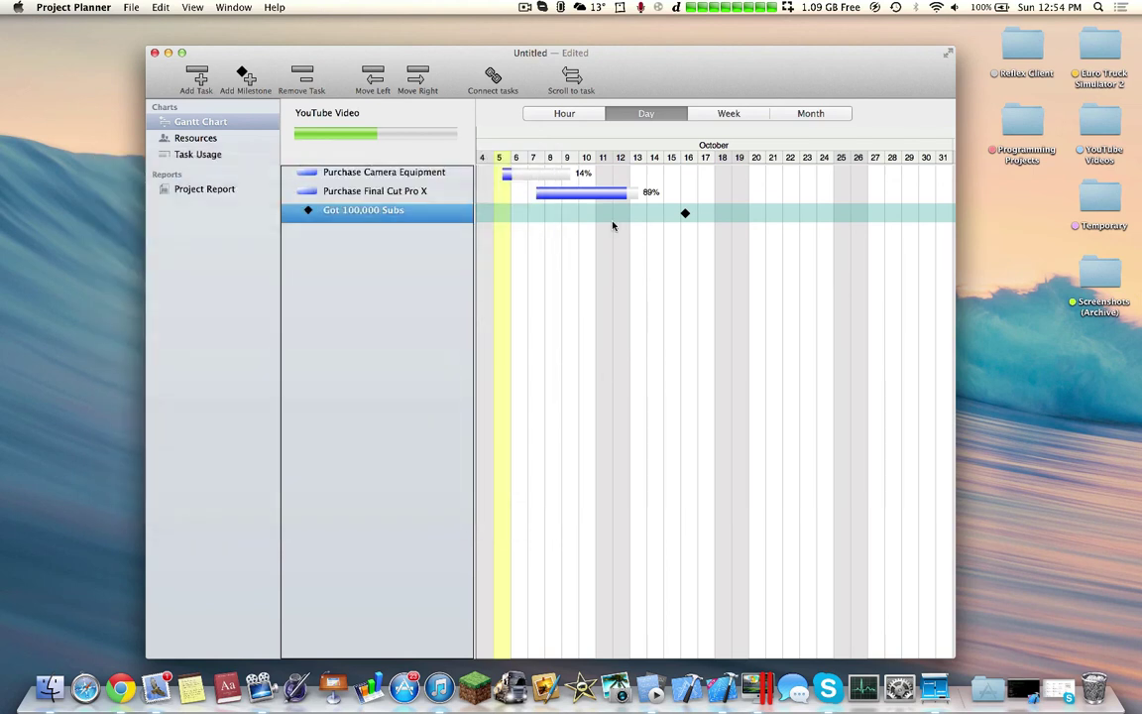
double_click(328, 189)
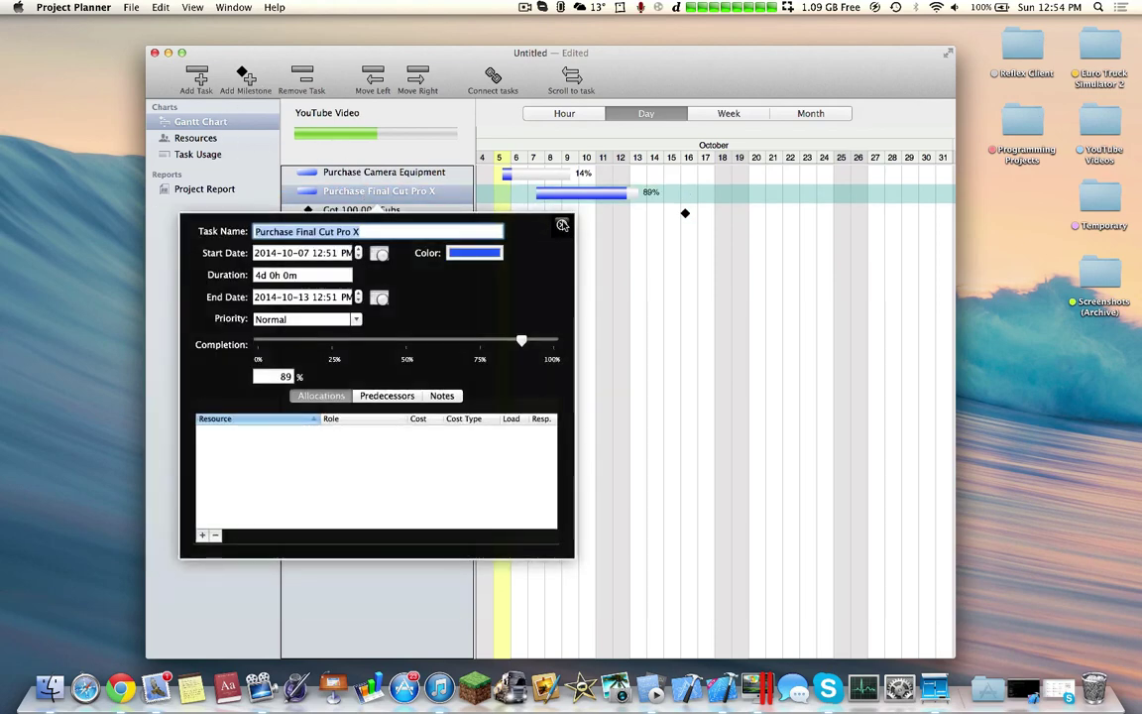
click(563, 225)
click(71, 7)
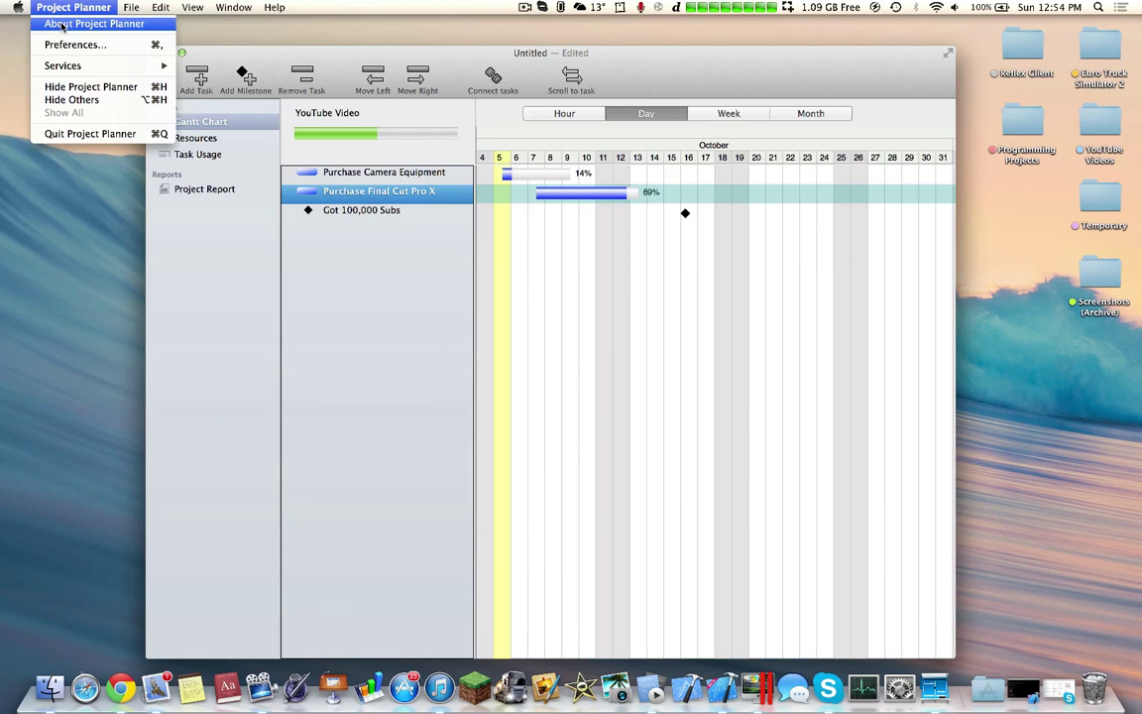
click(62, 24)
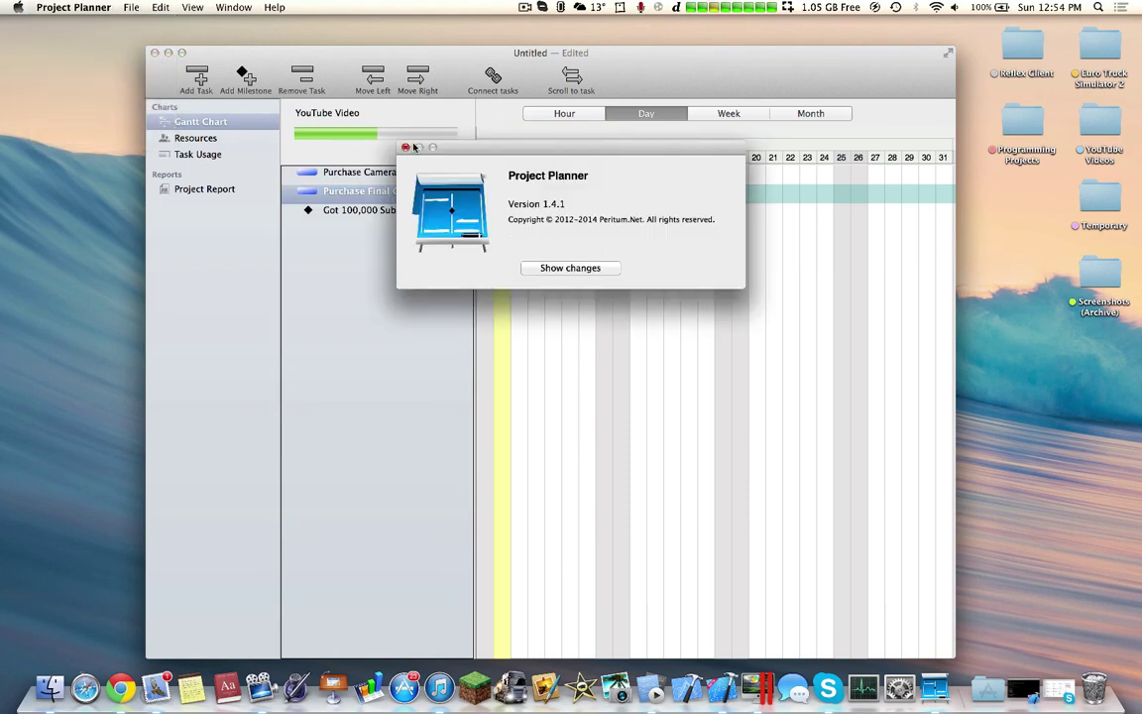
drag(473, 147, 484, 271)
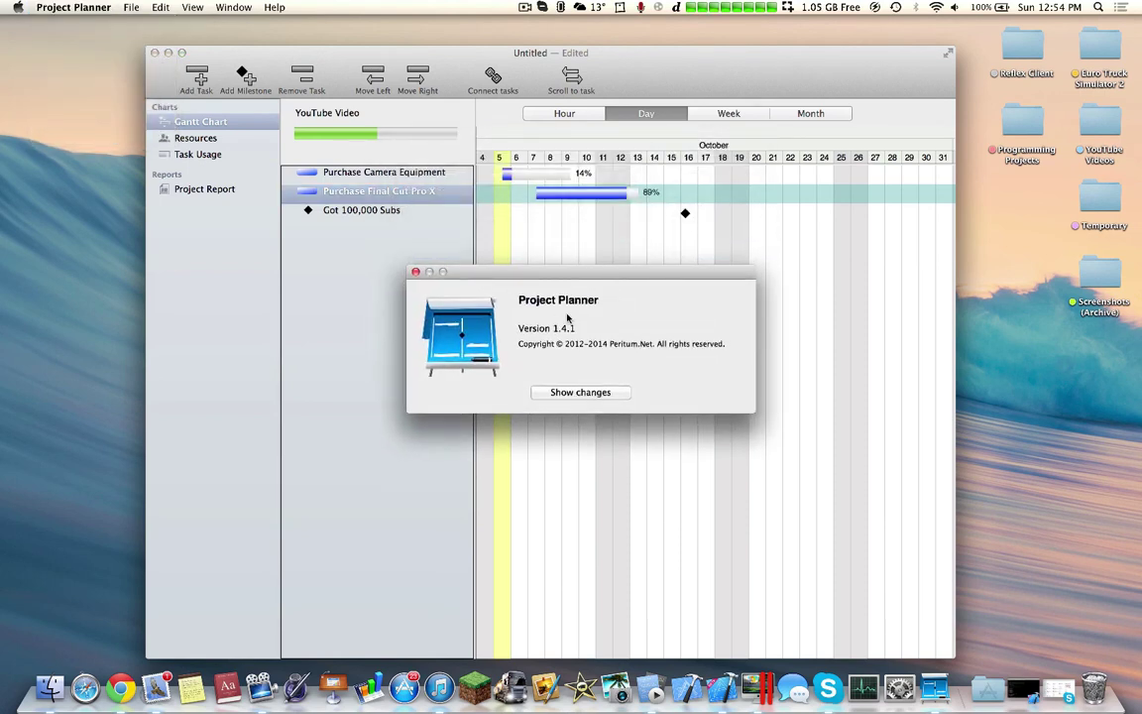
click(416, 271)
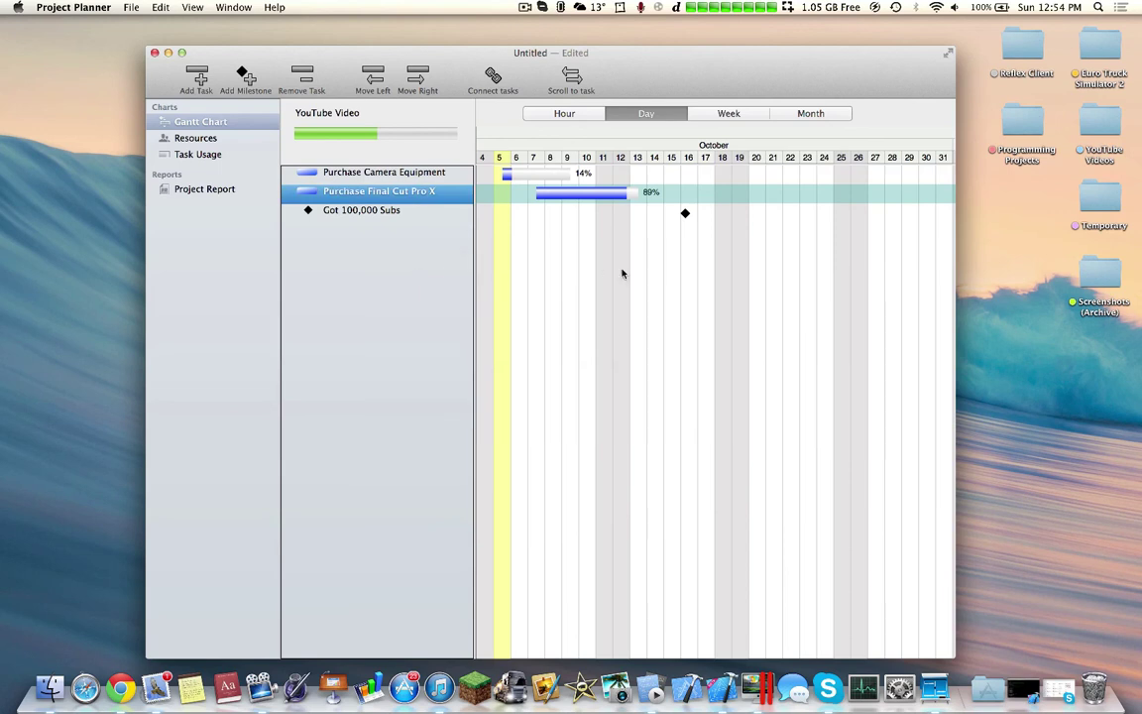